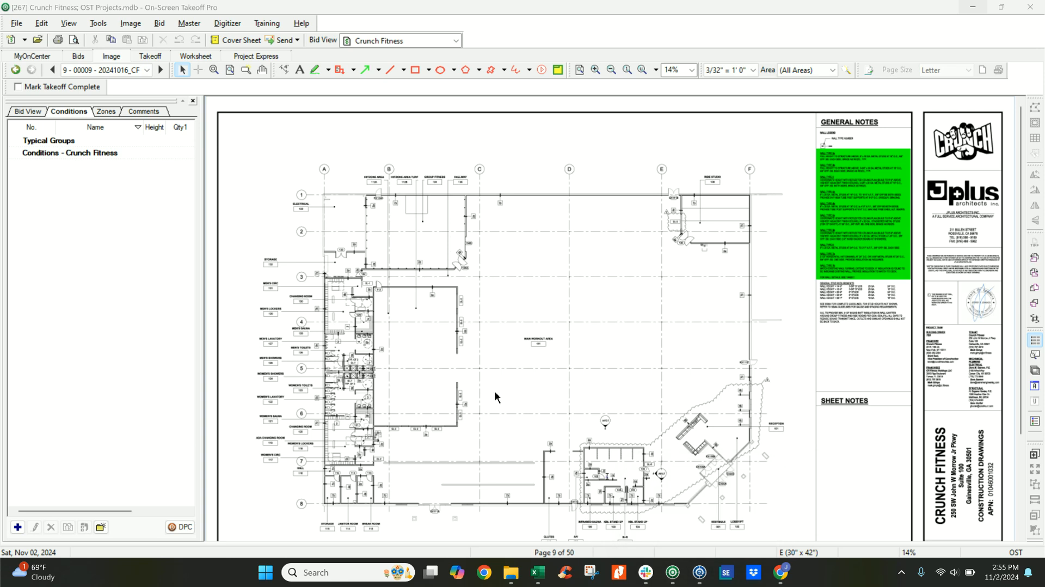
pyautogui.click(506, 370)
pyautogui.scroll(-1, 506, 374)
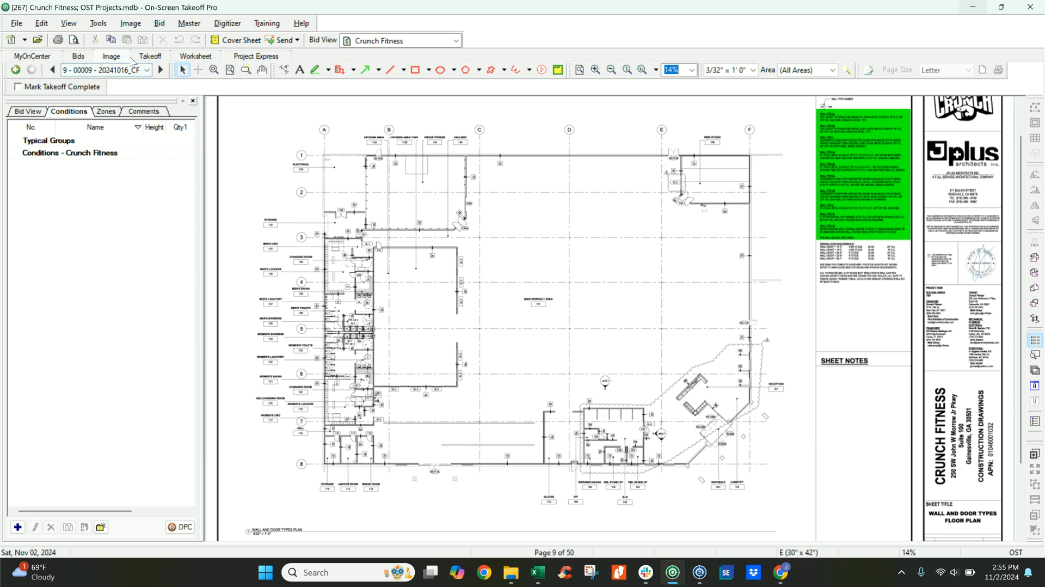
pyautogui.click(131, 23)
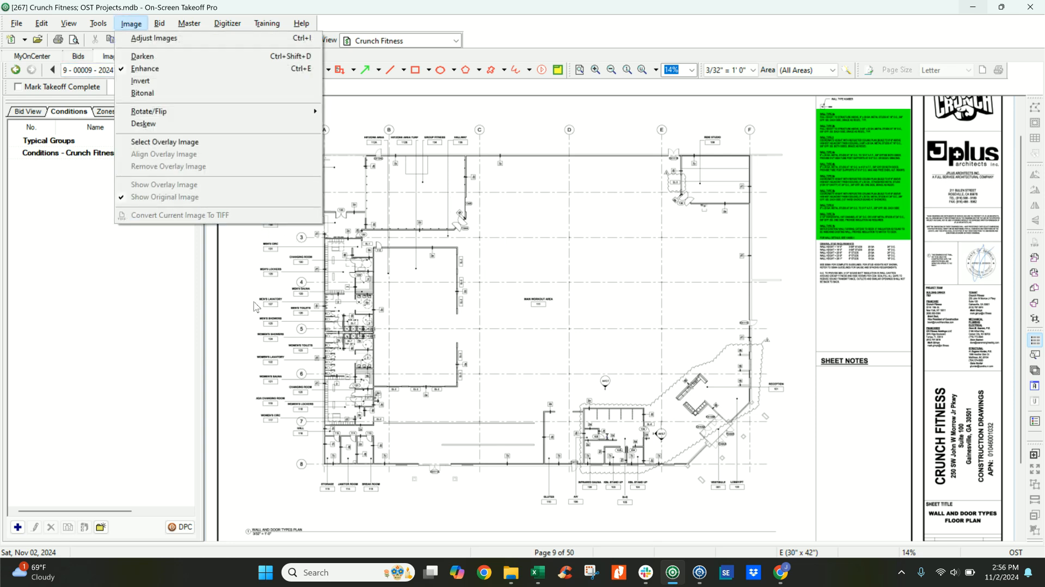
pyautogui.click(406, 316)
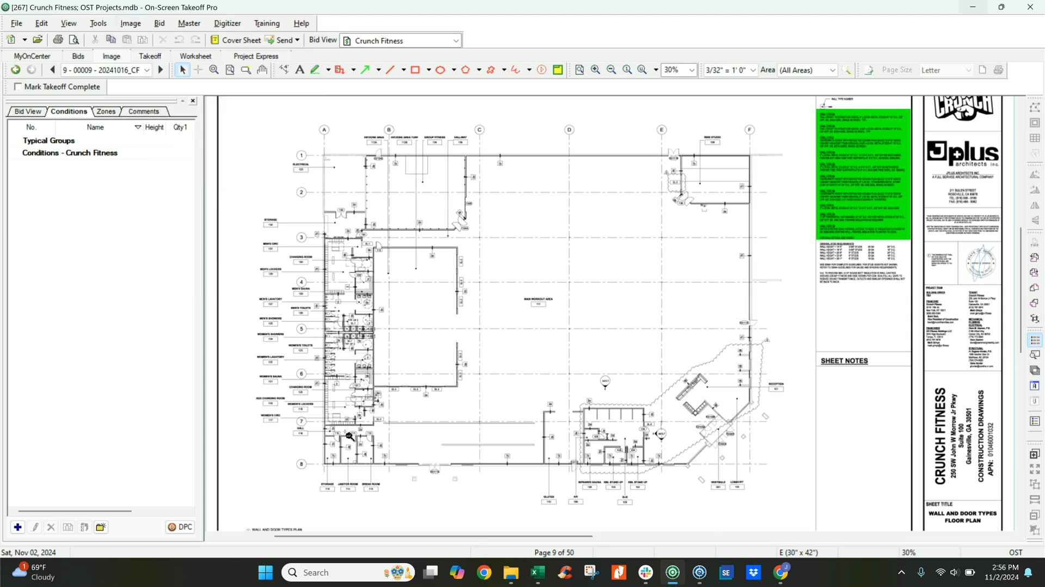
# Create a new linear condition of type interior walls and name it Wall Type 2A.
pyautogui.scroll(3, 353, 419)
pyautogui.moveTo(341, 435); pyautogui.dragTo(455, 326, button='middle')
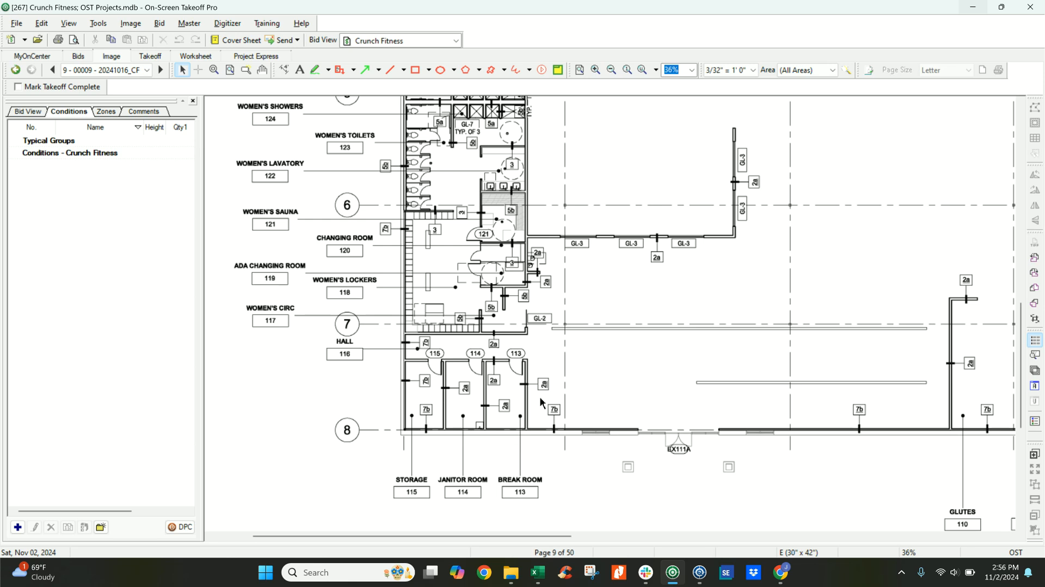
pyautogui.moveTo(641, 348); pyautogui.dragTo(631, 355, button='middle')
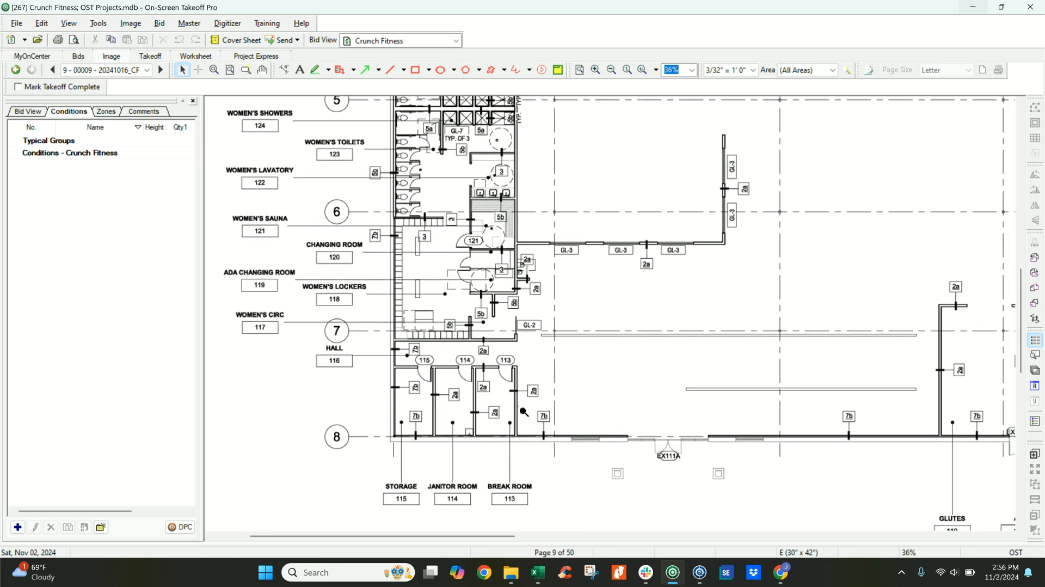
pyautogui.scroll(2, 515, 407)
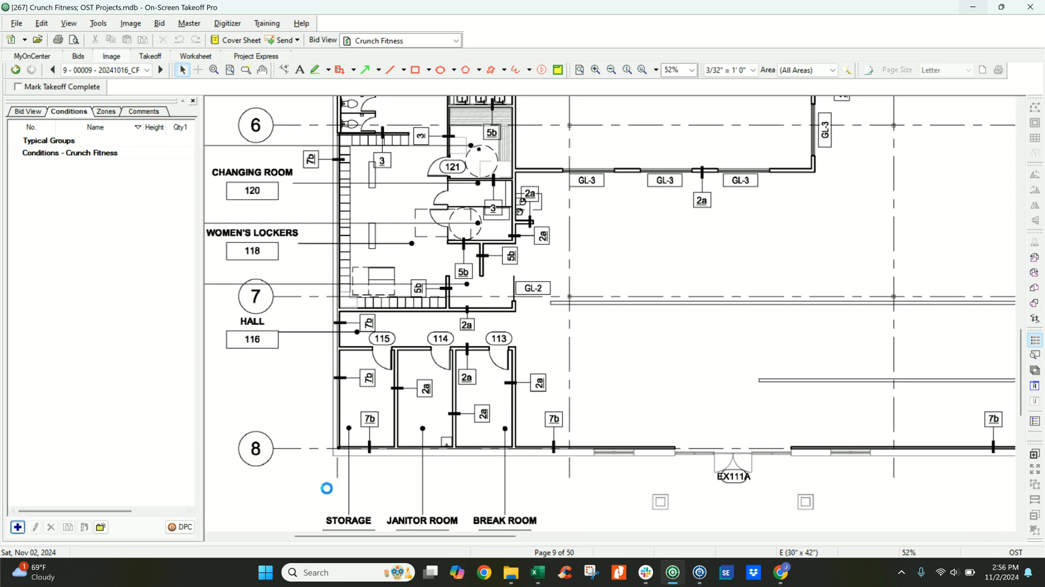
pyautogui.click(17, 526)
pyautogui.click(660, 169)
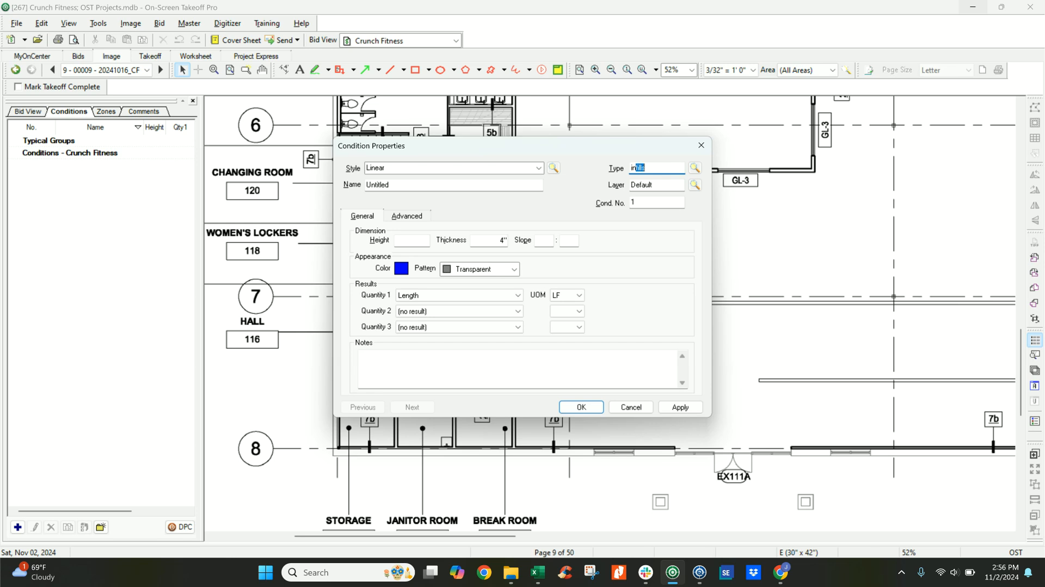
pyautogui.write('interior wa')
pyautogui.press('Tab')
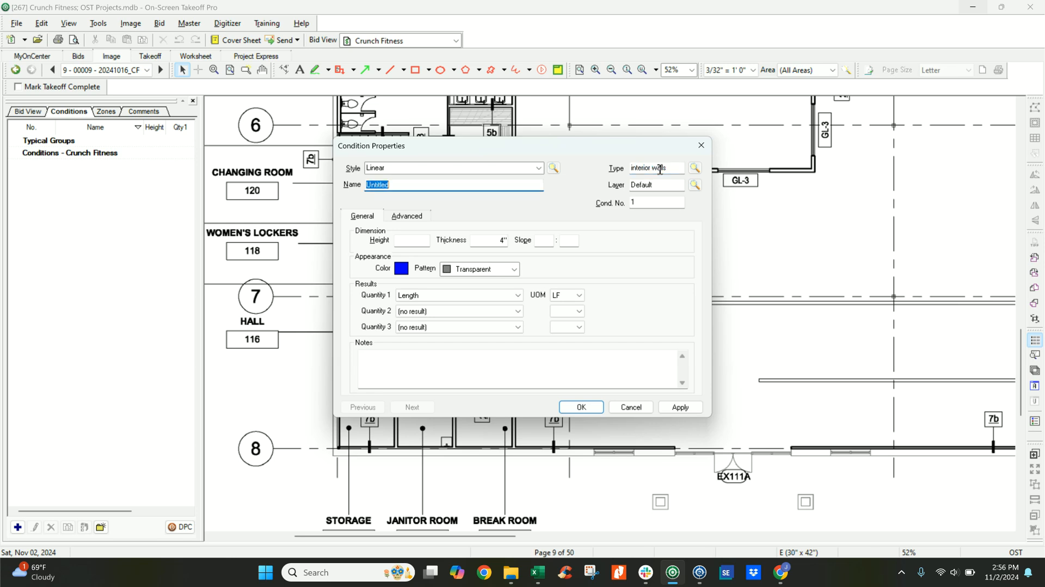
pyautogui.write('WAll')
# Set the Wall Type 2A height to 12' 0", make its second quantity Segment count, and save the condition.
pyautogui.click(409, 245)
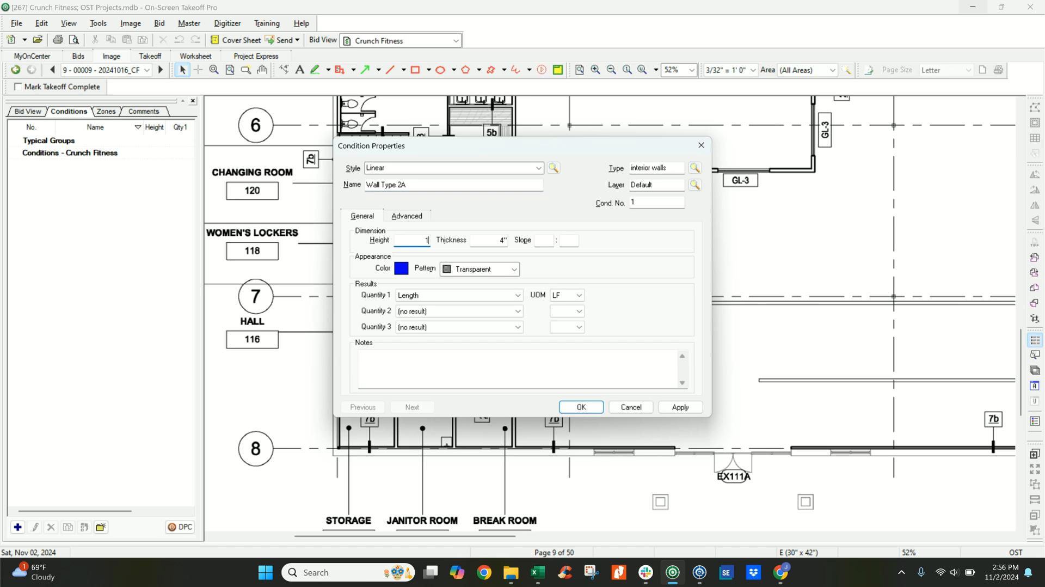
pyautogui.write('1200')
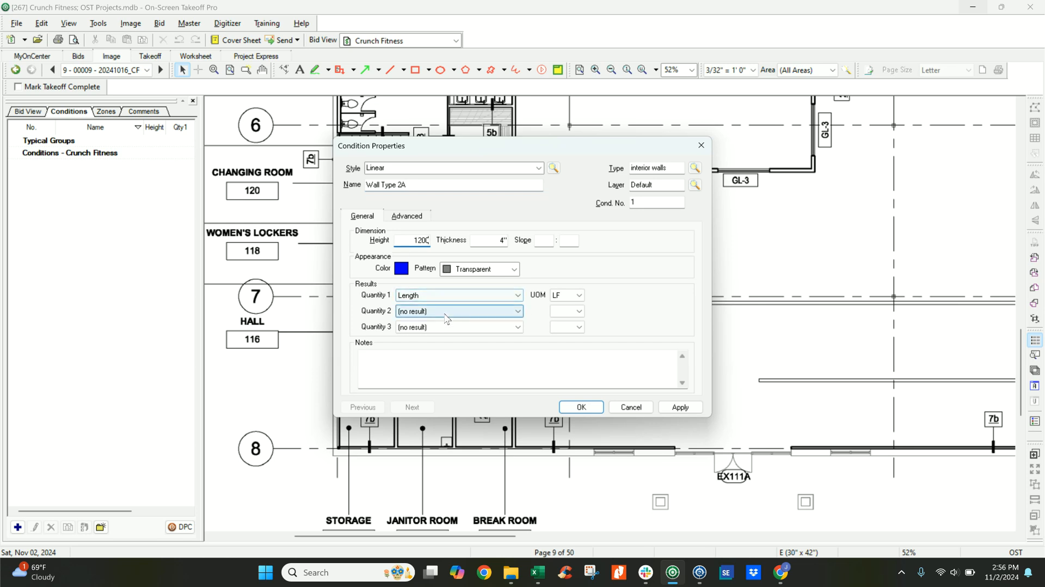
pyautogui.click(438, 311)
pyautogui.click(438, 339)
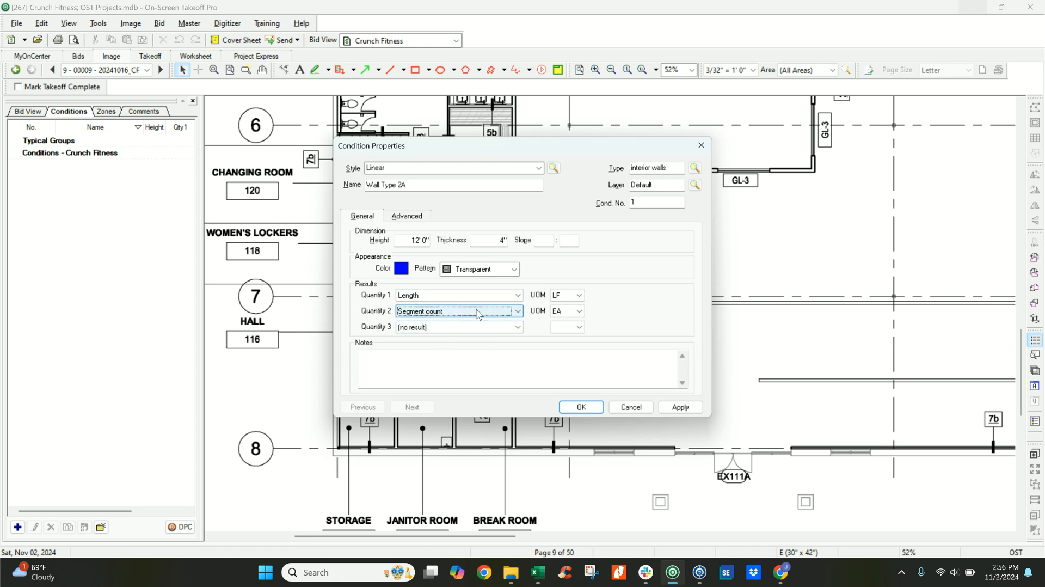
pyautogui.click(581, 407)
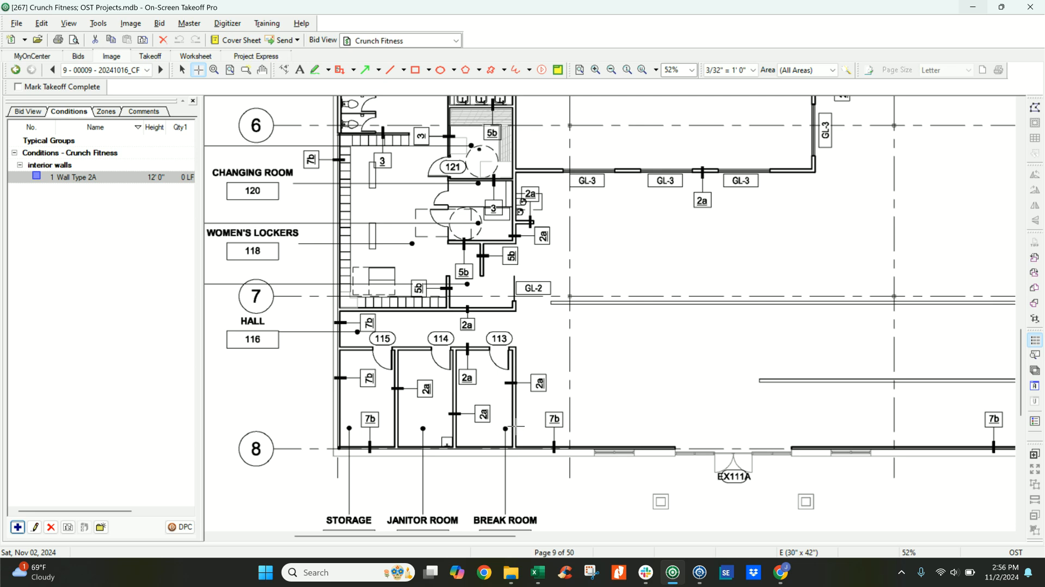
# Trace the Wall Type 2A walls of rooms 113 to 115: the break room's right wall, the wall with doors, and both partitions.
pyautogui.click(513, 447)
pyautogui.click(513, 346)
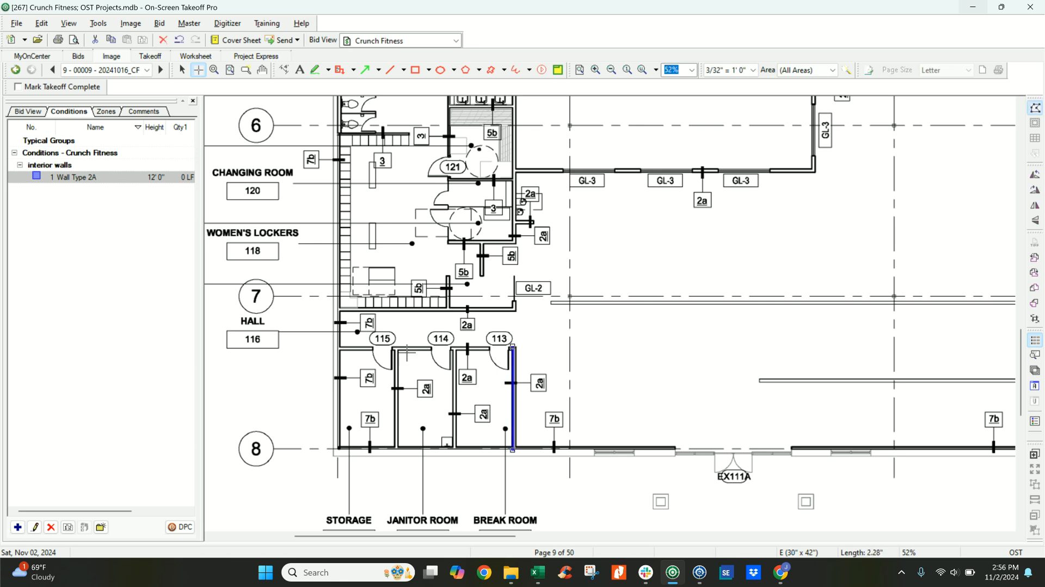
pyautogui.doubleClick(341, 346)
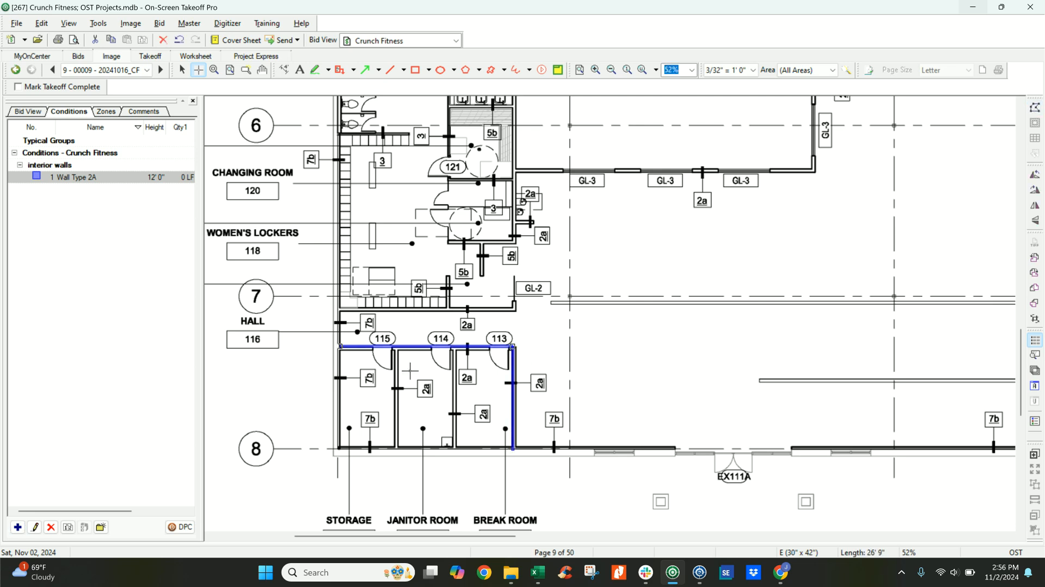
pyautogui.click(455, 448)
pyautogui.doubleClick(455, 346)
pyautogui.click(396, 448)
pyautogui.doubleClick(396, 346)
pyautogui.click(515, 379)
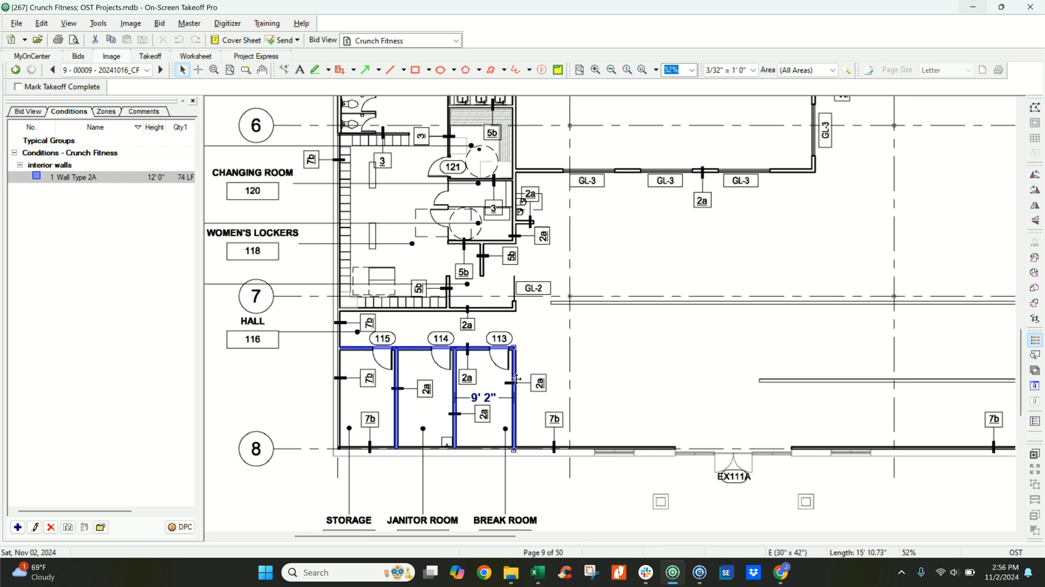
pyautogui.click(582, 352)
# Trace Wall Type 2A along the wall above Hall 116 and up the long wall beside the locker rooms to door 112.
pyautogui.scroll(4, 399, 391)
pyautogui.scroll(1, 400, 393)
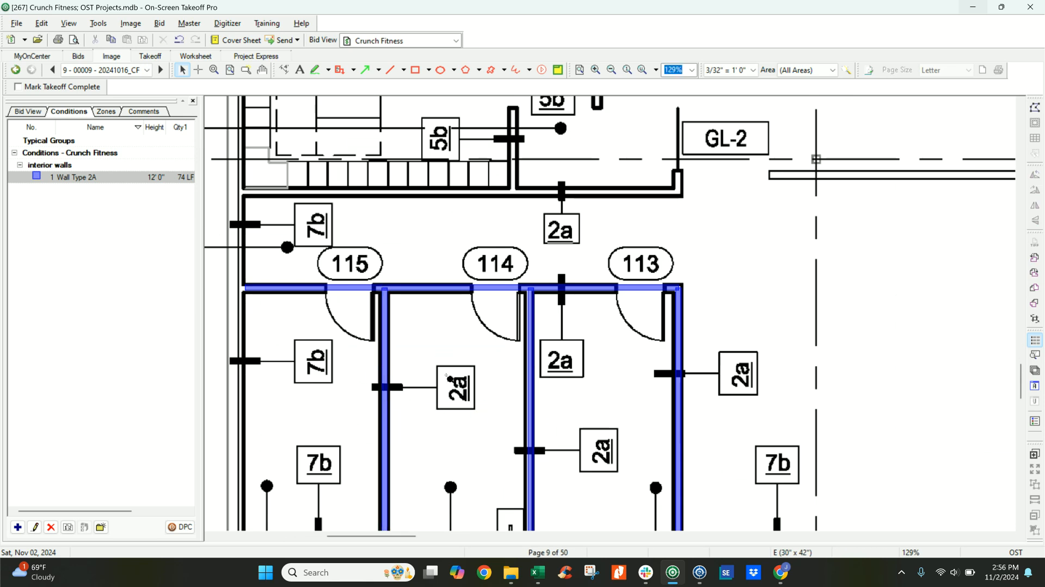
pyautogui.scroll(-3, 449, 379)
pyautogui.scroll(3, 459, 366)
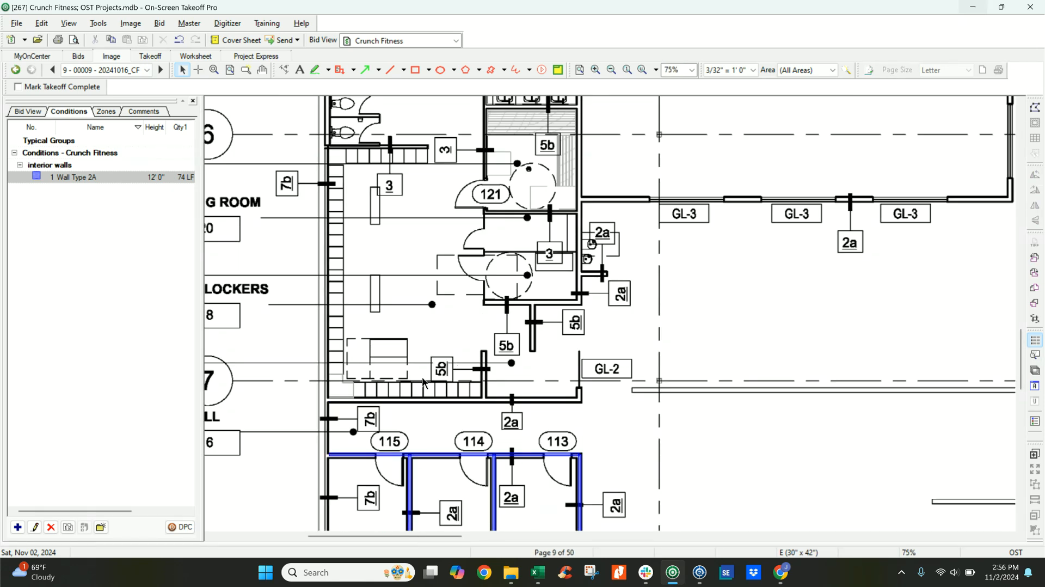
pyautogui.click(328, 401)
pyautogui.click(581, 401)
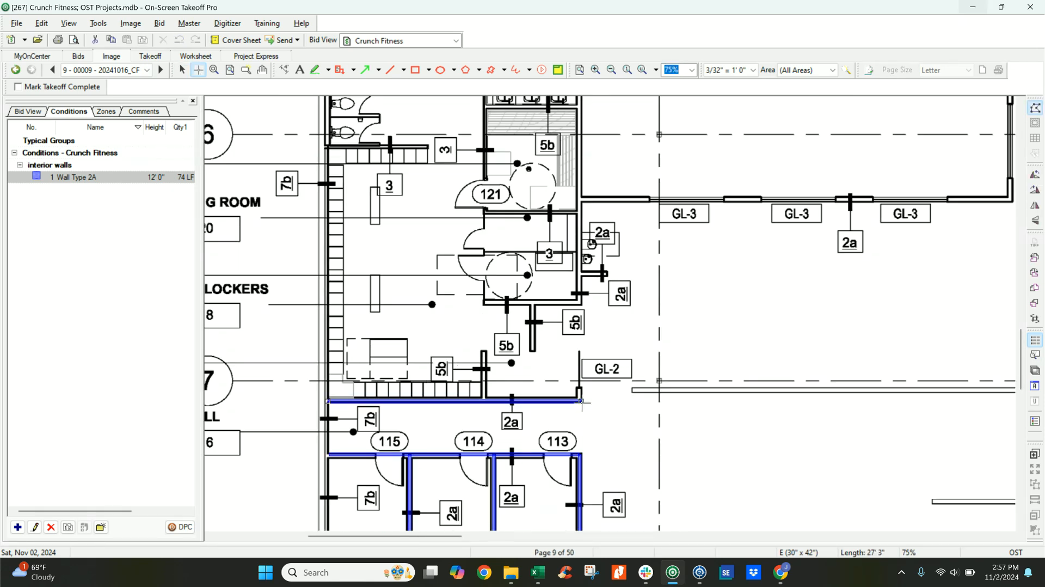
pyautogui.scroll(6, 579, 325)
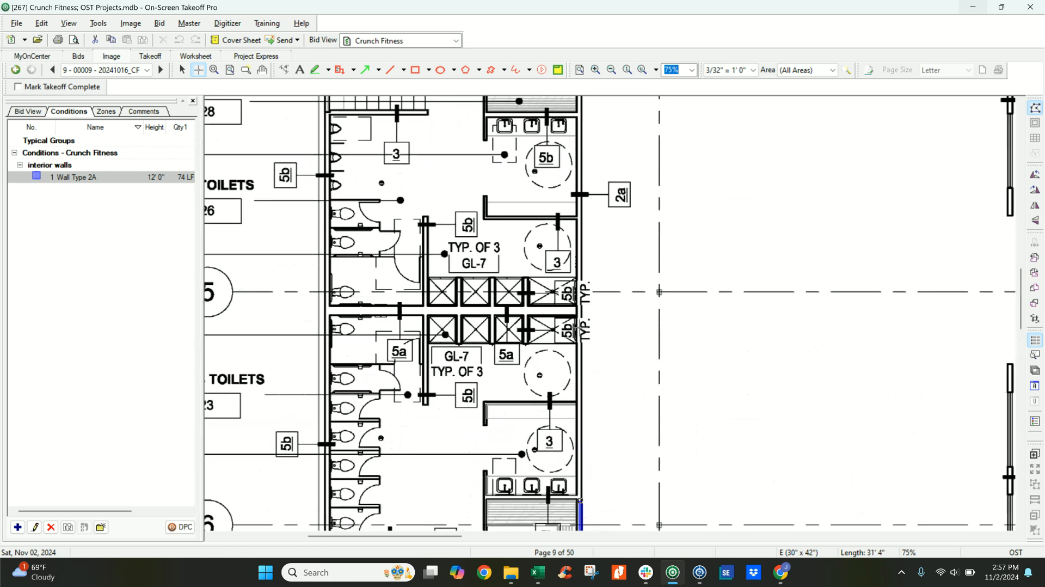
pyautogui.scroll(4, 581, 324)
pyautogui.click(580, 262)
# Continue the Wall Type 2A run about 46' 4" past door 112 and about 37' 2" down the upper GL-3 wall.
pyautogui.click(948, 261)
pyautogui.click(1011, 262)
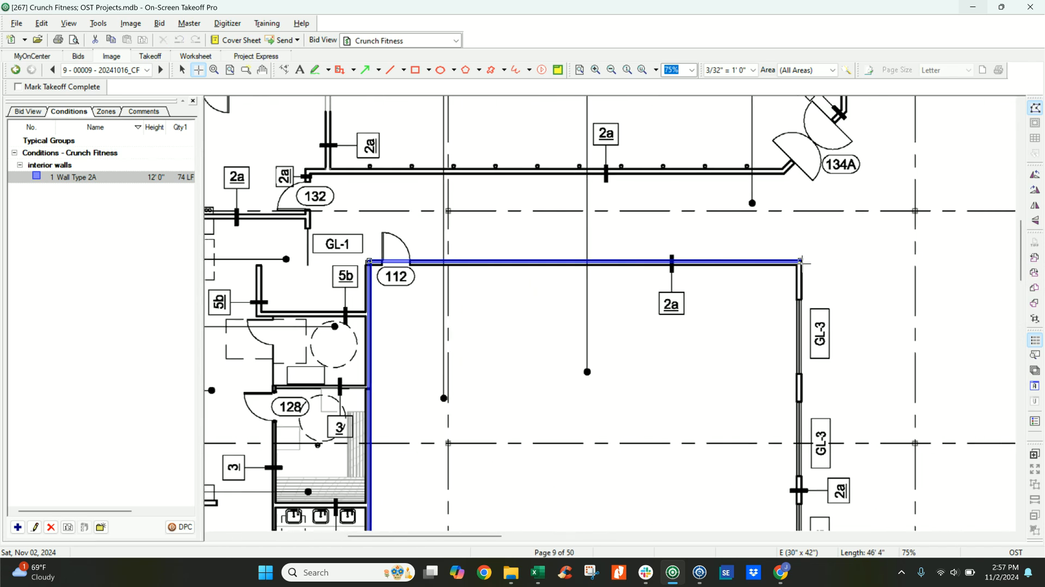
pyautogui.scroll(-4, 800, 325)
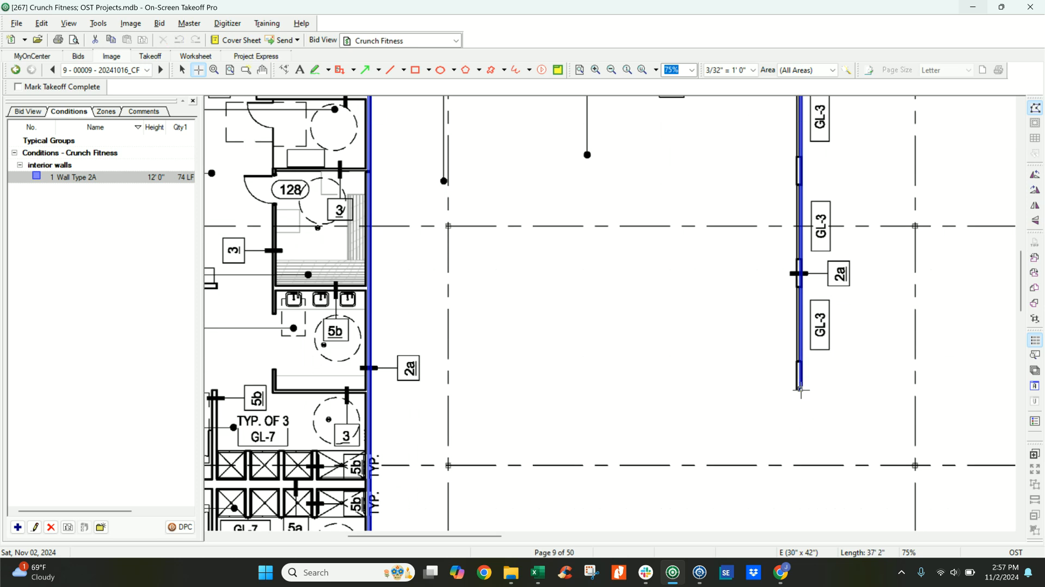
pyautogui.doubleClick(800, 388)
# Duplicate the Wall Type 2A condition and rename the copy Wall Type 7B.
pyautogui.scroll(-3, 460, 338)
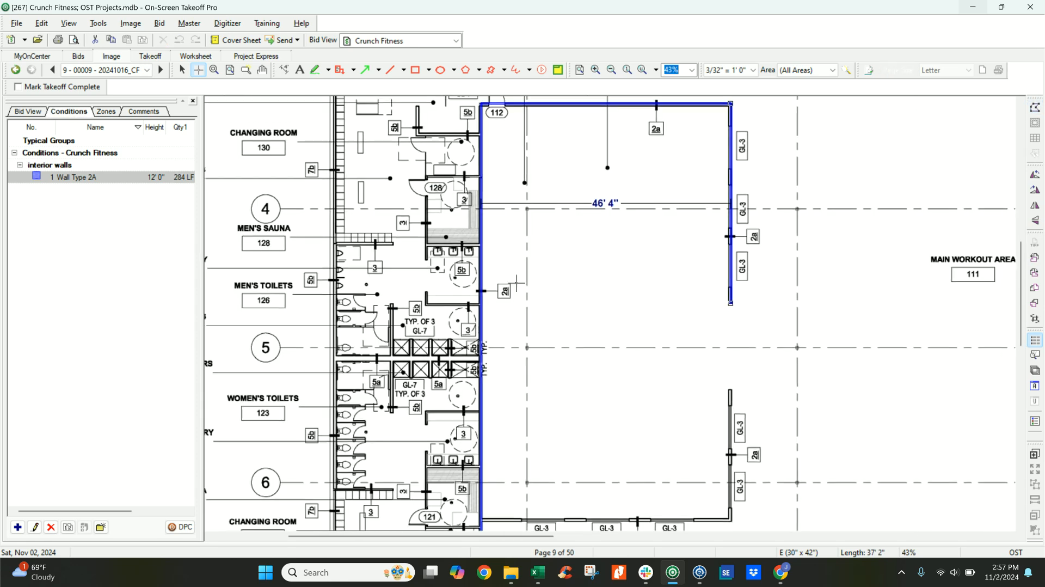
pyautogui.scroll(-7, 430, 350)
pyautogui.keyDown('ctrl'); pyautogui.scroll(-2, 524, 359); pyautogui.keyUp('ctrl')
pyautogui.moveTo(536, 352); pyautogui.dragTo(505, 386, button='middle')
pyautogui.scroll(10, 501, 303)
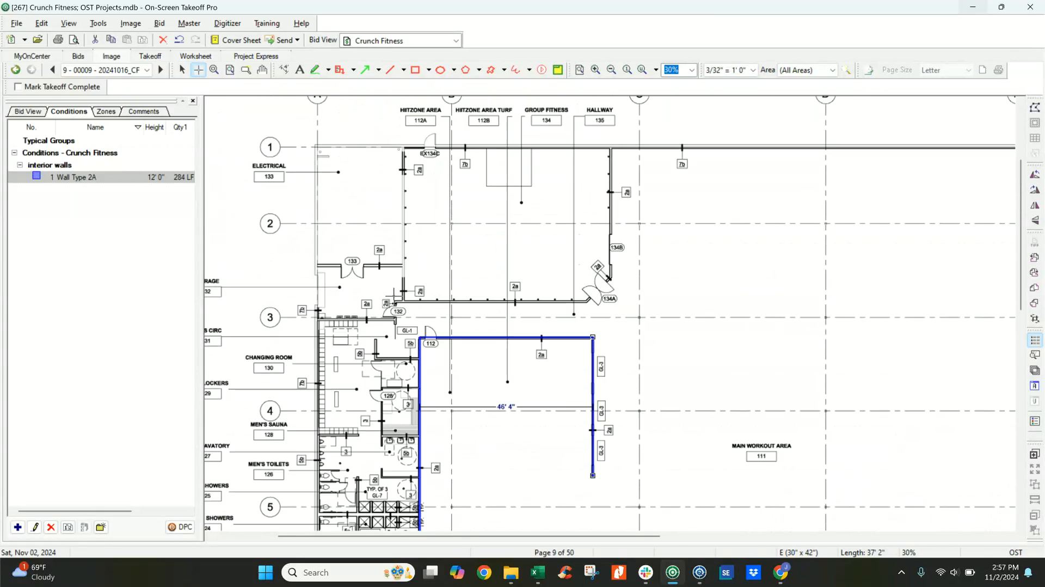
pyautogui.scroll(-4, 349, 297)
pyautogui.keyDown('ctrl'); pyautogui.scroll(3, 311, 309); pyautogui.keyUp('ctrl')
pyautogui.moveTo(344, 257); pyautogui.dragTo(387, 415, button='middle')
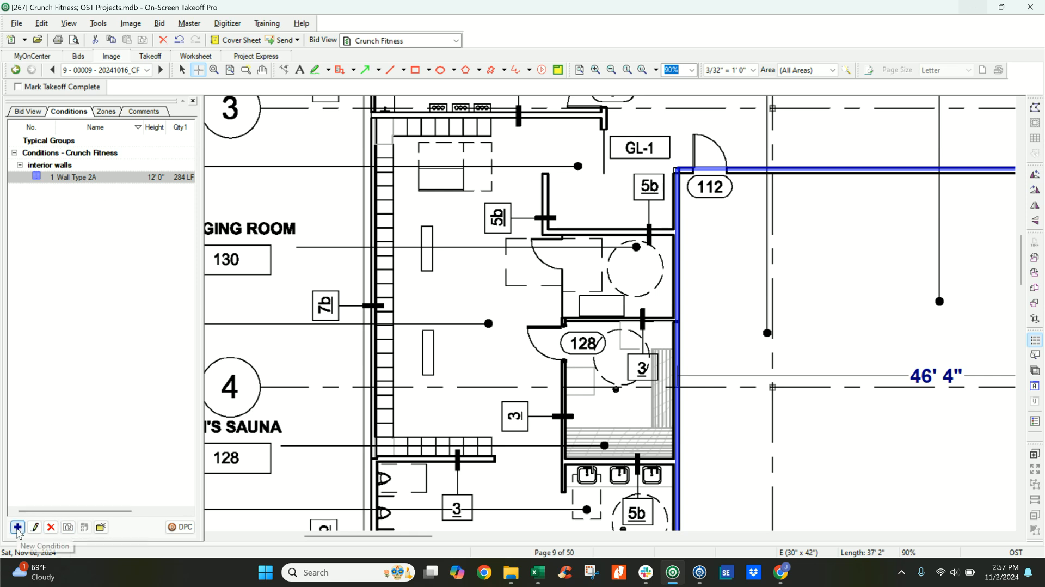
pyautogui.click(68, 527)
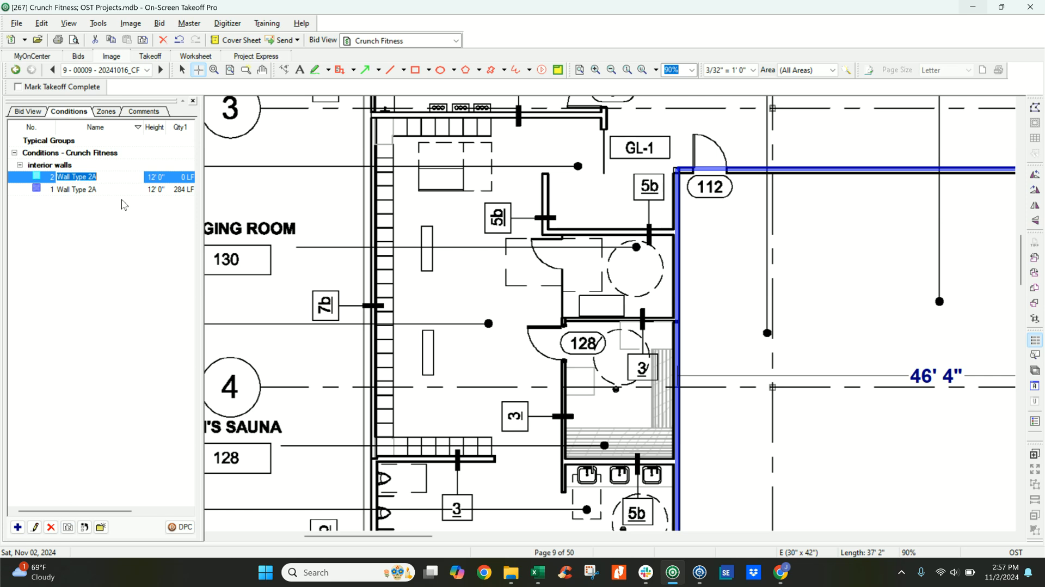
pyautogui.click(114, 176)
pyautogui.write('7B')
pyautogui.press('Return')
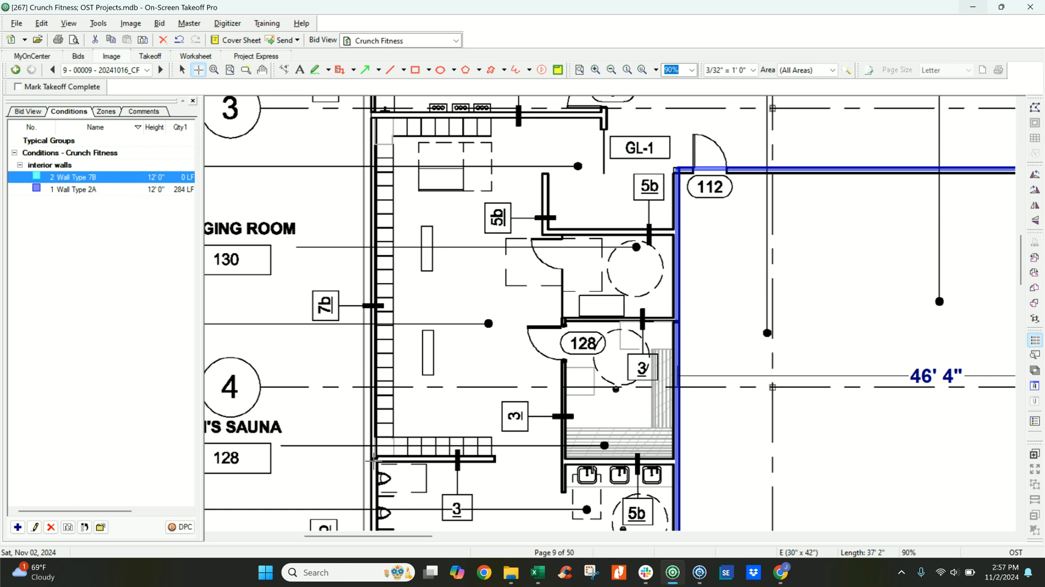
# Trace about 33' 11" of Wall Type 7B along the outer wall beside Changing Room 130, up past grid line 3.
pyautogui.click(373, 460)
pyautogui.scroll(3, 370, 256)
pyautogui.scroll(1, 369, 251)
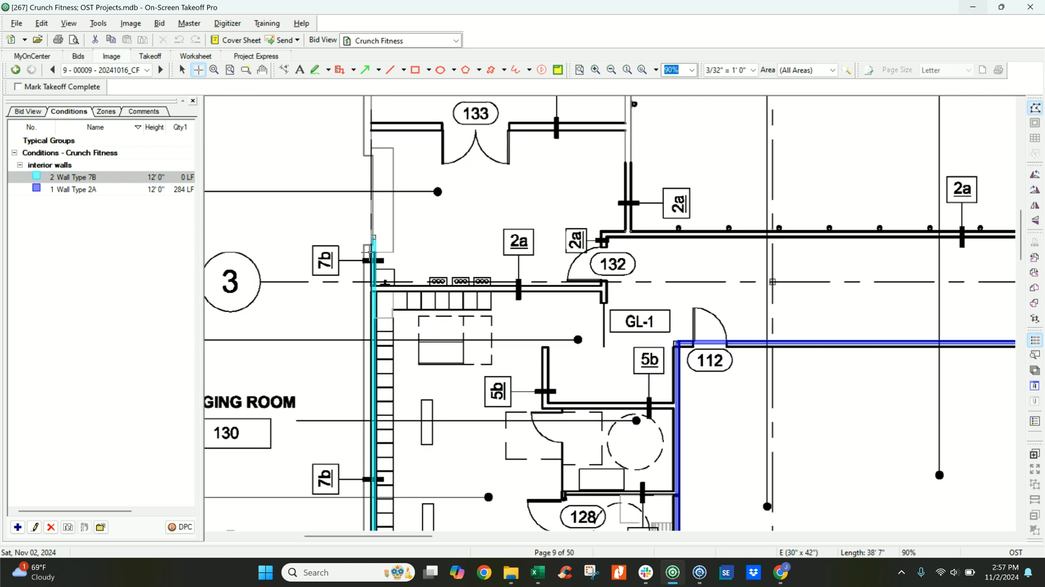
pyautogui.scroll(2, 371, 252)
pyautogui.click(372, 384)
# Trace Wall Type 7B along the grid line 1 exterior wall from near door EX134C, then down the grid line F wall to the reception.
pyautogui.keyDown('ctrl'); pyautogui.scroll(-1, 404, 332); pyautogui.keyUp('ctrl')
pyautogui.scroll(-2, 406, 315)
pyautogui.moveTo(522, 201); pyautogui.dragTo(298, 517, button='middle')
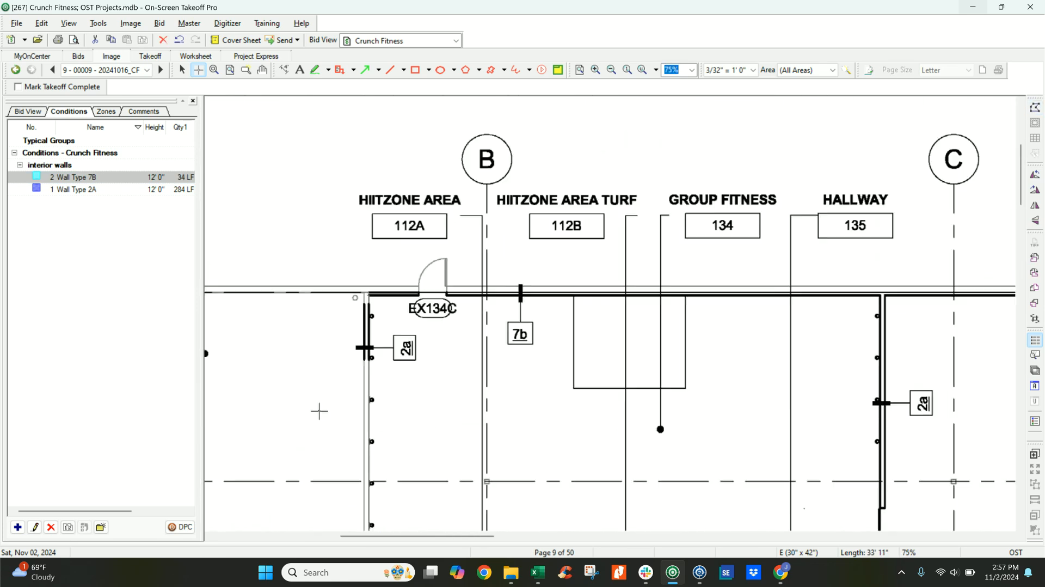
pyautogui.scroll(2, 321, 405)
pyautogui.click(370, 336)
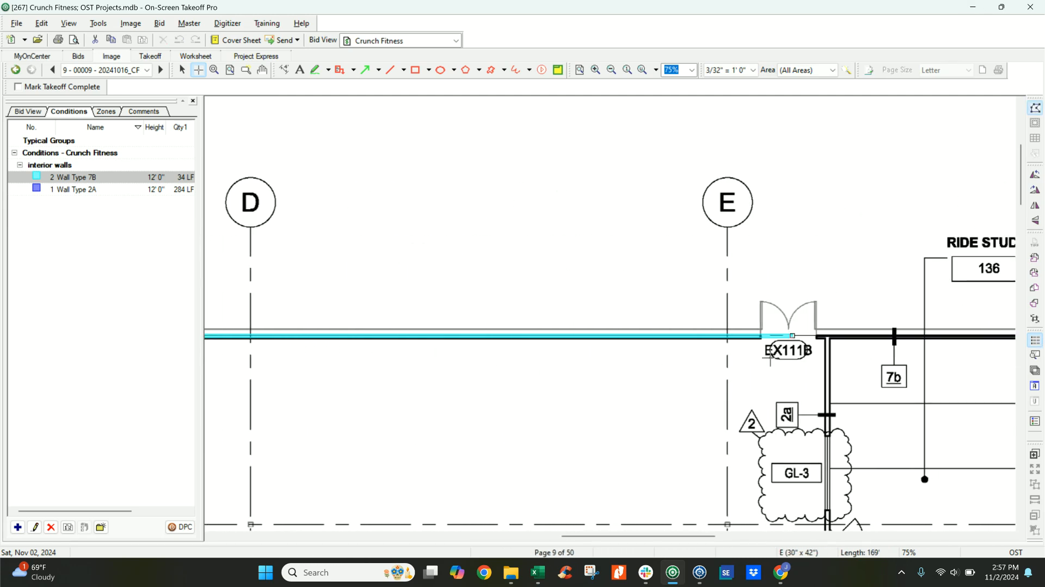
pyautogui.keyDown('ctrl'); pyautogui.scroll(-3, 837, 336); pyautogui.keyUp('ctrl')
pyautogui.click(748, 344)
pyautogui.scroll(-3, 748, 347)
pyautogui.scroll(-3, 740, 294)
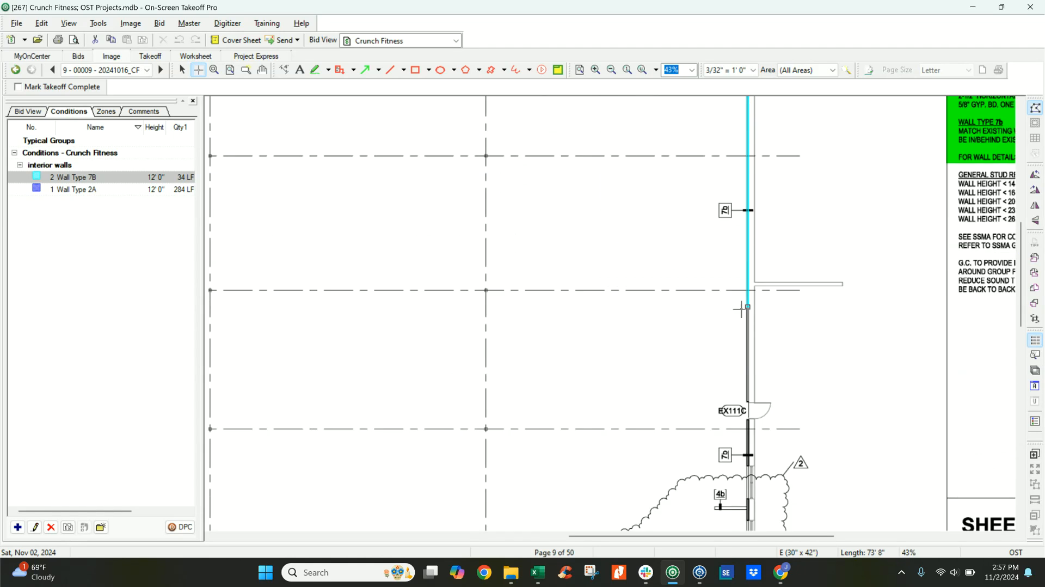
pyautogui.scroll(-6, 745, 312)
pyautogui.doubleClick(746, 387)
# Trace Wall Type 7B along the grid line 8 exterior wall to the storage room corner and up the outer wall beside the women's lockers.
pyautogui.moveTo(620, 365); pyautogui.dragTo(769, 134, button='middle')
pyautogui.click(710, 341)
pyautogui.hscroll(-6, 238, 344)
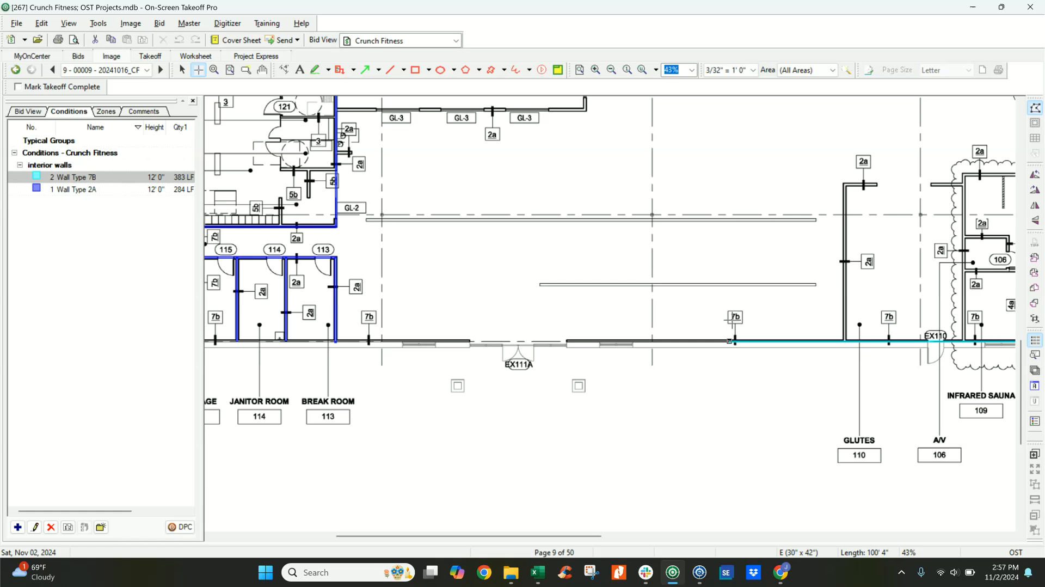
pyautogui.moveTo(189, 346)
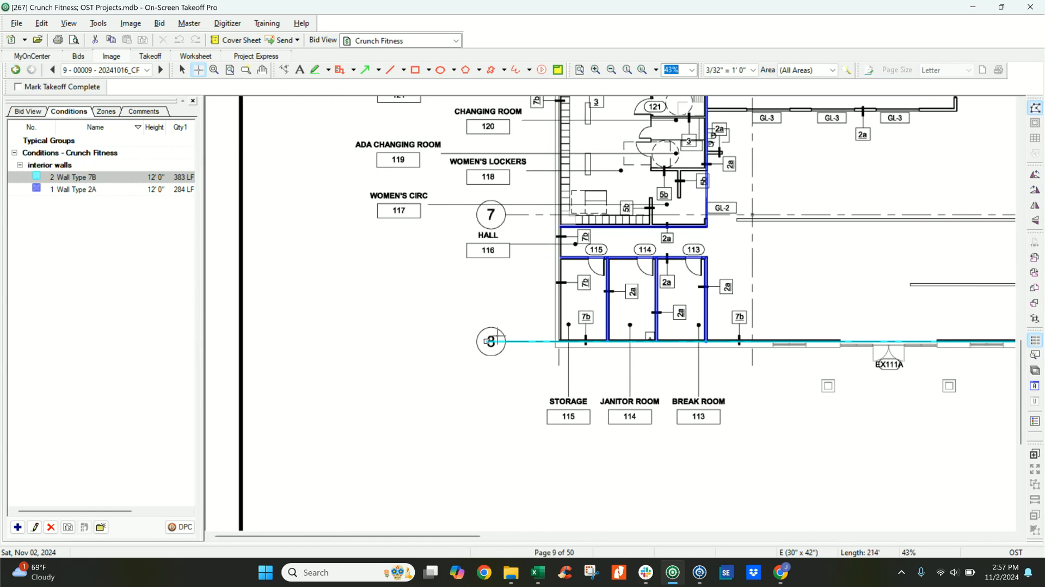
pyautogui.click(559, 341)
pyautogui.scroll(2, 559, 339)
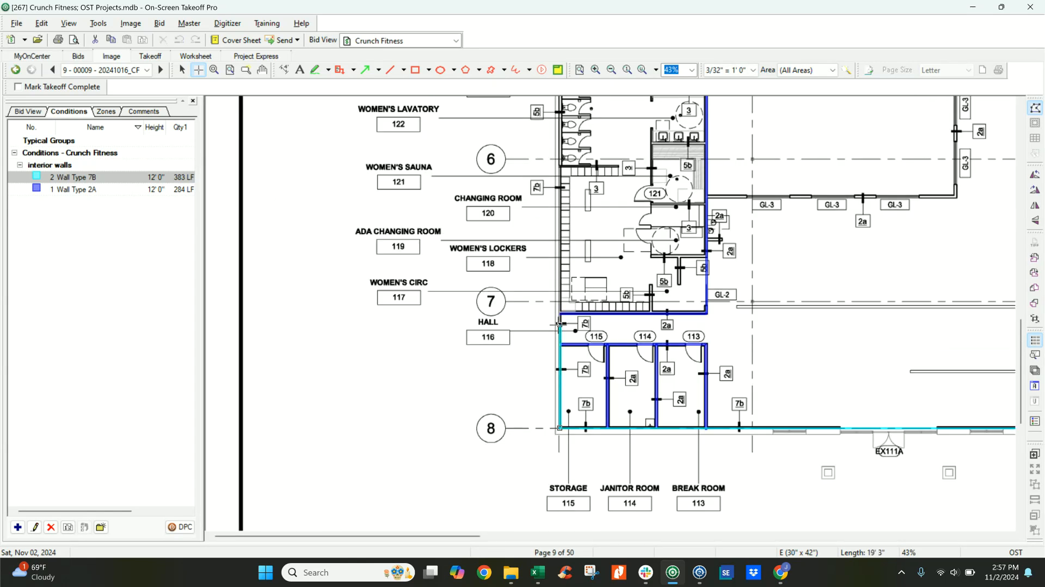
pyautogui.scroll(3, 560, 322)
pyautogui.doubleClick(560, 295)
pyautogui.rightClick(795, 353)
pyautogui.click(796, 355)
pyautogui.scroll(-3, 798, 359)
pyautogui.moveTo(798, 359); pyautogui.dragTo(560, 433, button='middle')
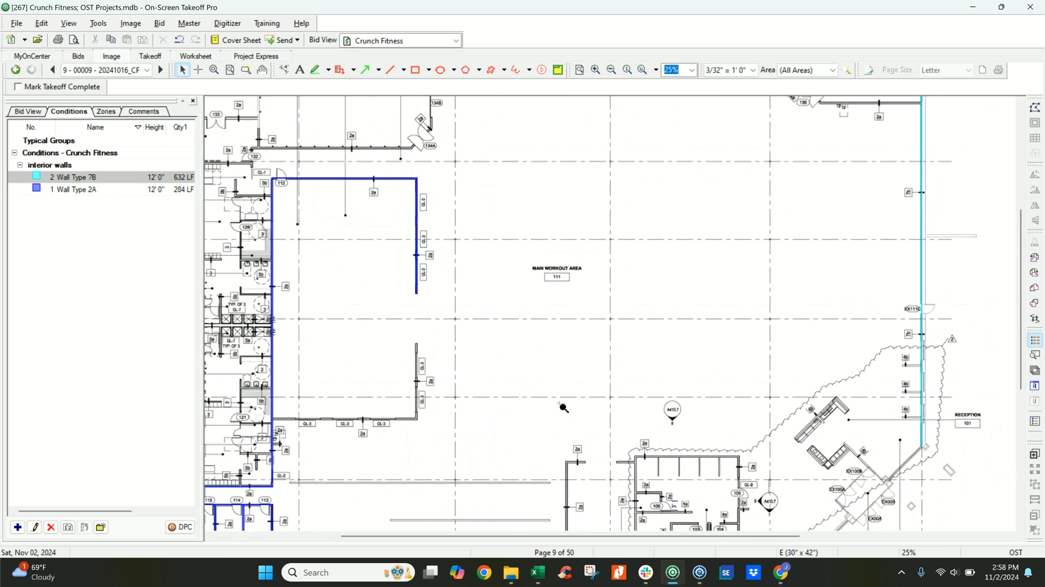
pyautogui.scroll(-1, 563, 409)
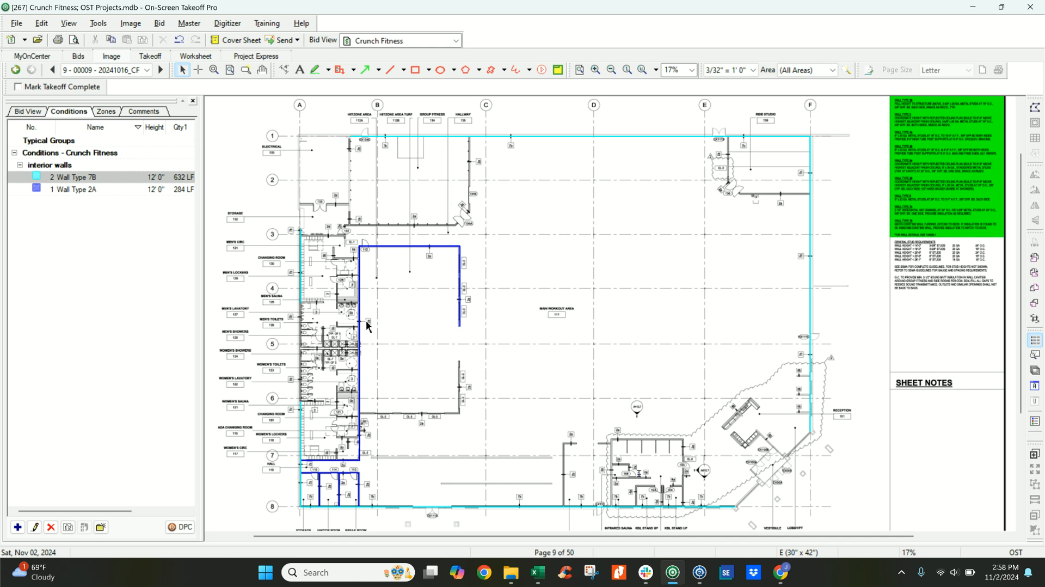
# Duplicate the Wall - 5B condition and rename the copy Wall - 5A.
pyautogui.scroll(3, 329, 303)
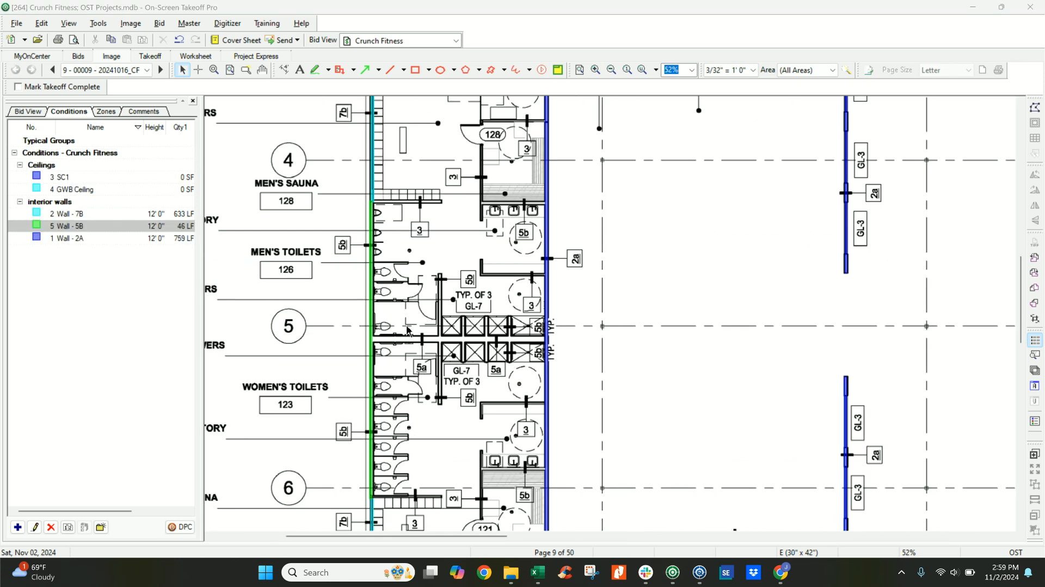
pyautogui.scroll(-2, 444, 318)
pyautogui.moveTo(619, 276); pyautogui.dragTo(466, 289, button='middle')
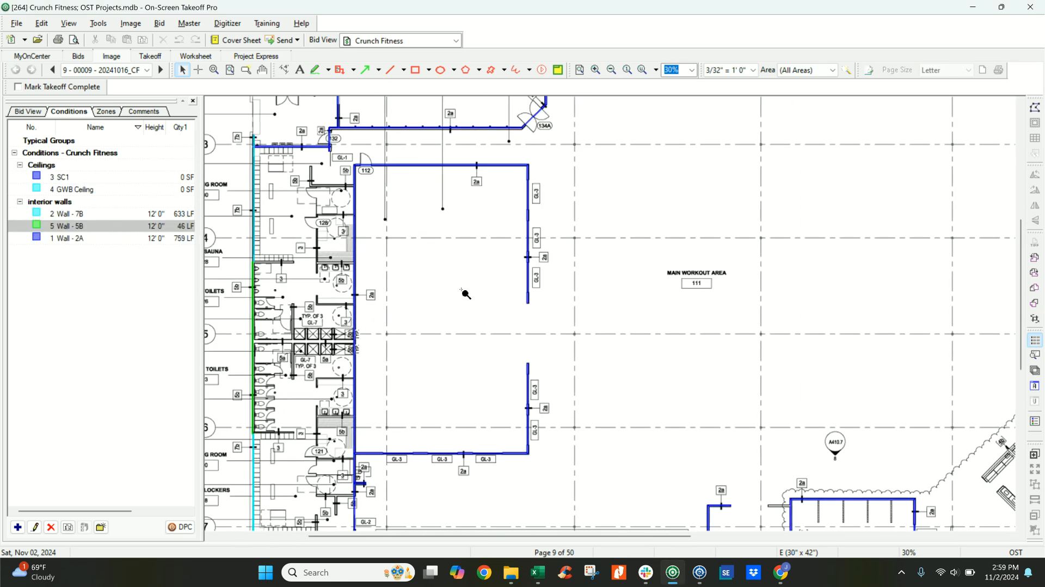
pyautogui.scroll(-2, 462, 288)
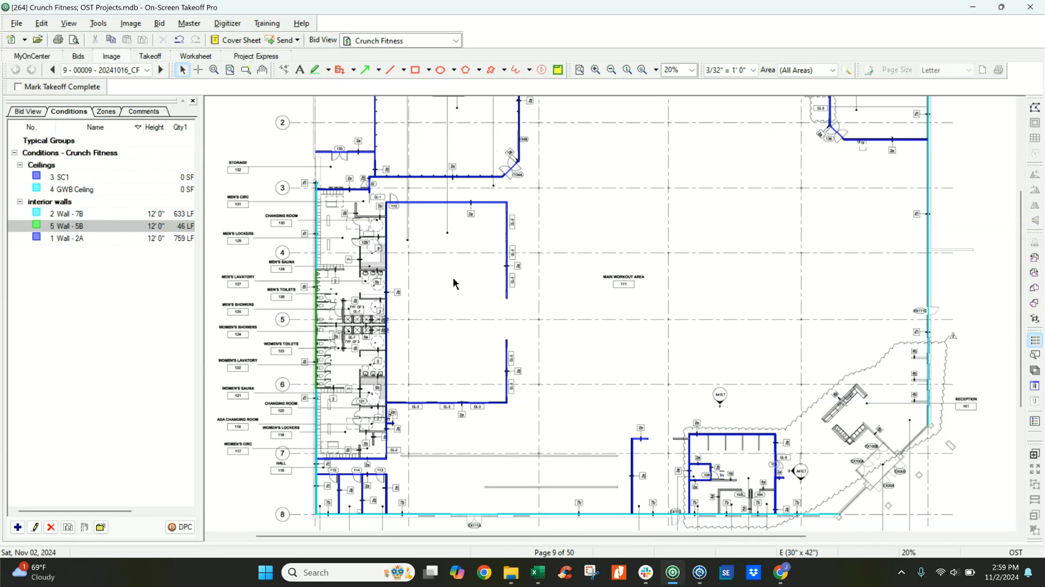
pyautogui.scroll(6, 322, 260)
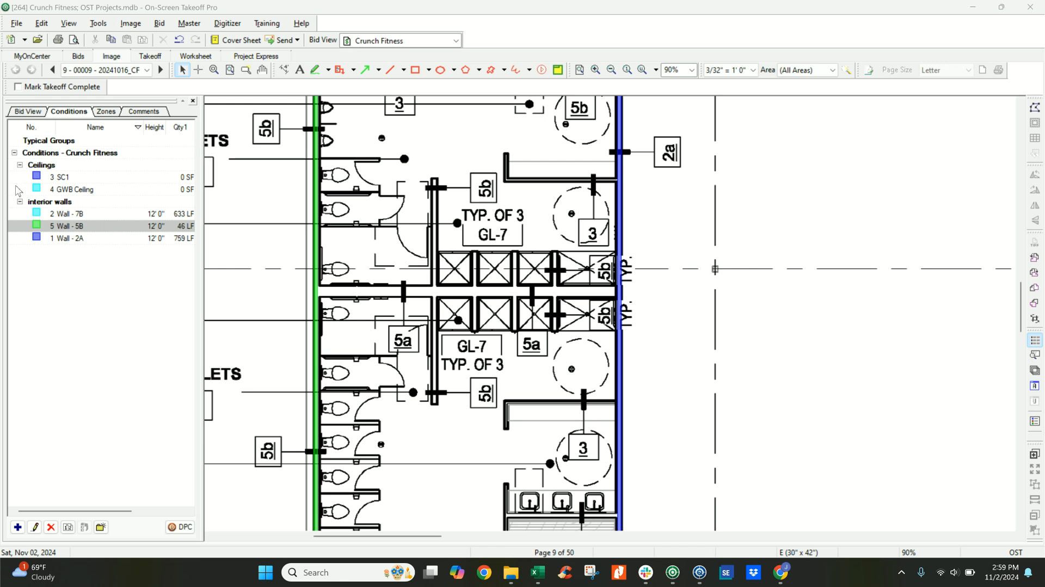
pyautogui.click(87, 225)
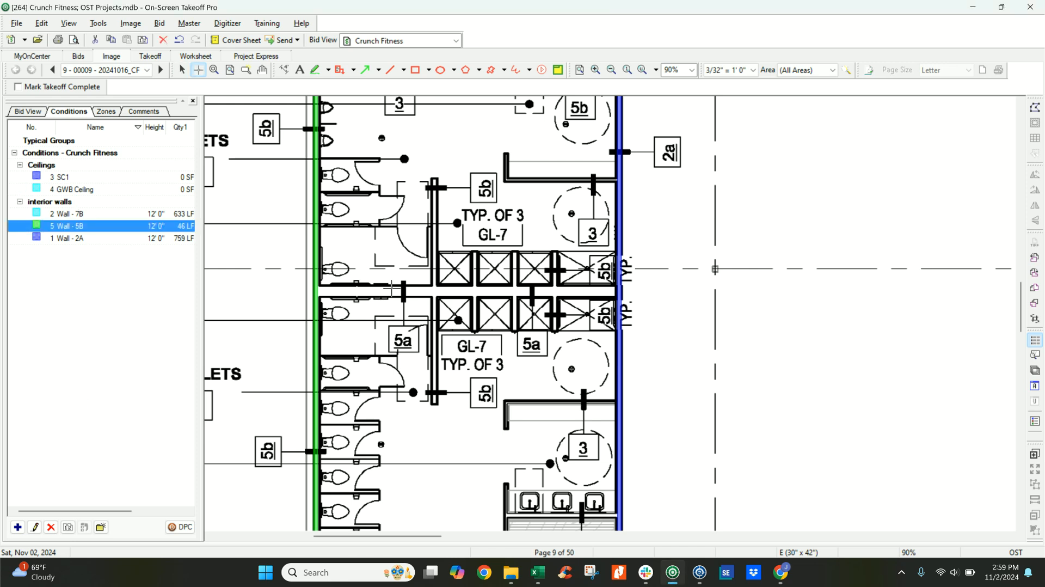
pyautogui.click(69, 527)
pyautogui.click(100, 226)
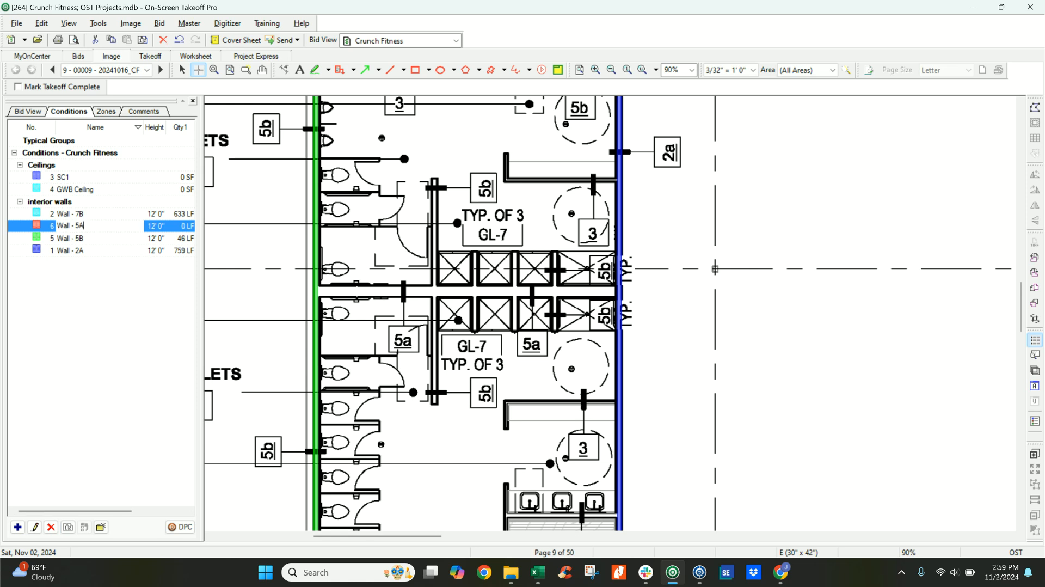
pyautogui.write('A')
pyautogui.press('Return')
# Set the thickness of the Wall - 5A condition to 6".
pyautogui.doubleClick(87, 239)
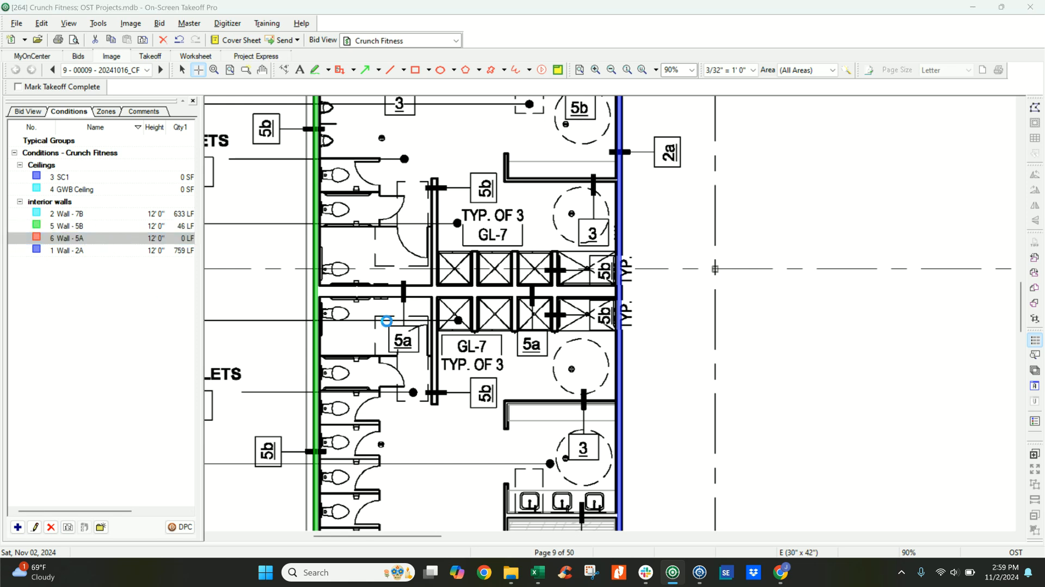
pyautogui.click(490, 241)
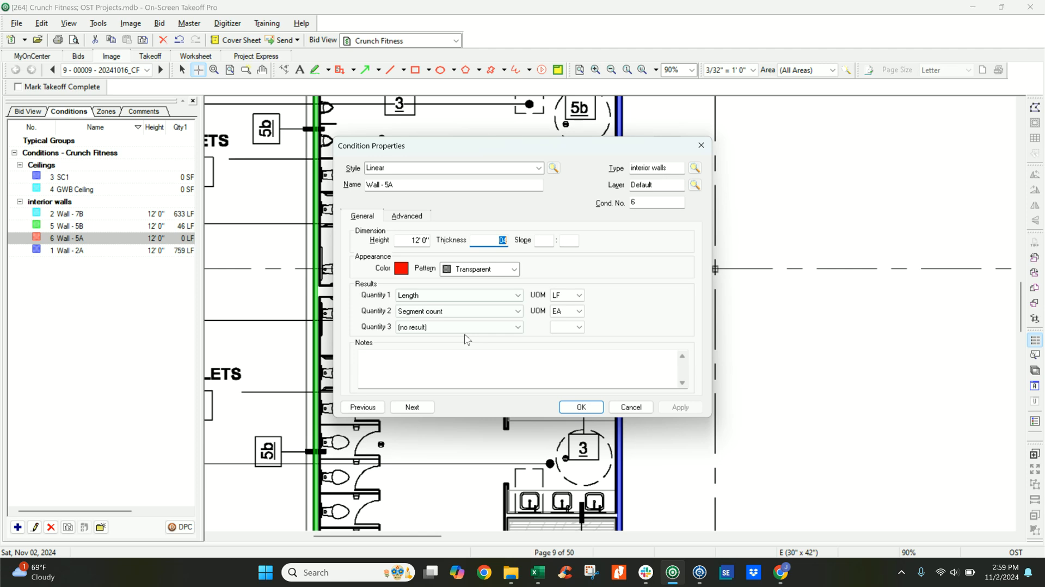
pyautogui.write('6')
pyautogui.press('Tab')
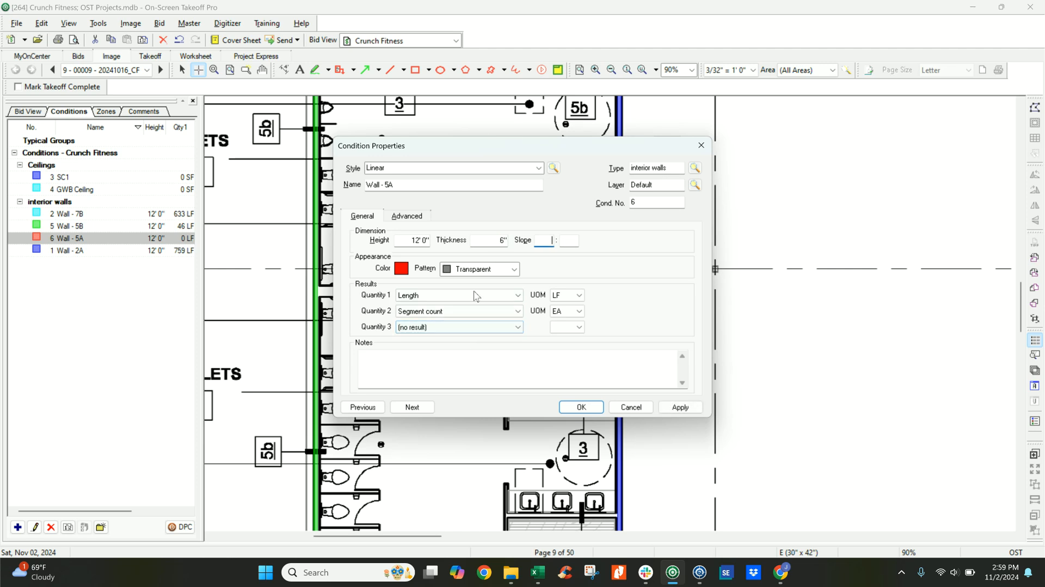
pyautogui.click(581, 407)
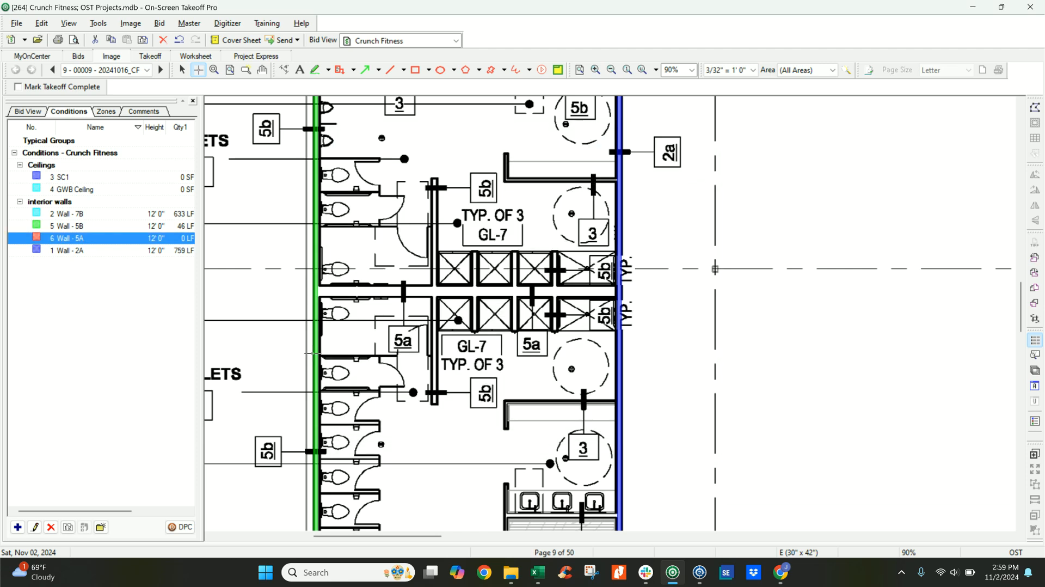
# Trace about 27' 3" of Wall - 5A between the men's and women's toilets and showers, from the outer wall to the workout area wall.
pyautogui.click(316, 288)
pyautogui.press('Escape')
pyautogui.click(514, 347)
pyautogui.scroll(-3, 439, 375)
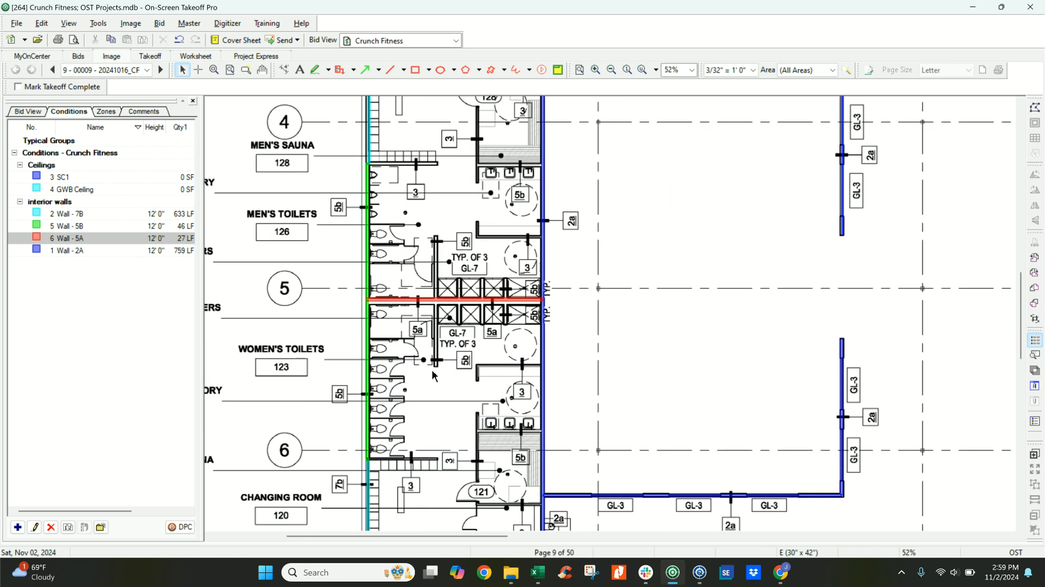
# Examine the traced walls and wall type tags around the men's and women's toilets, showers and saunas, and the plan as a whole.
pyautogui.scroll(-1, 432, 371)
pyautogui.keyDown('ctrl'); pyautogui.scroll(-1, 425, 375); pyautogui.keyUp('ctrl')
pyautogui.scroll(-7, 375, 387)
pyautogui.moveTo(368, 398); pyautogui.dragTo(552, 259, button='middle')
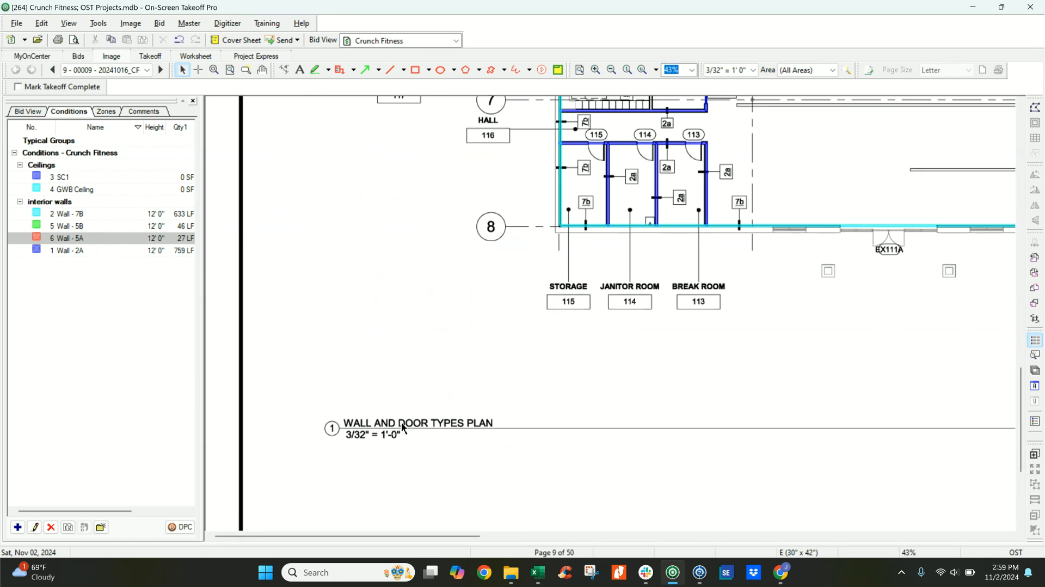
pyautogui.scroll(8, 642, 212)
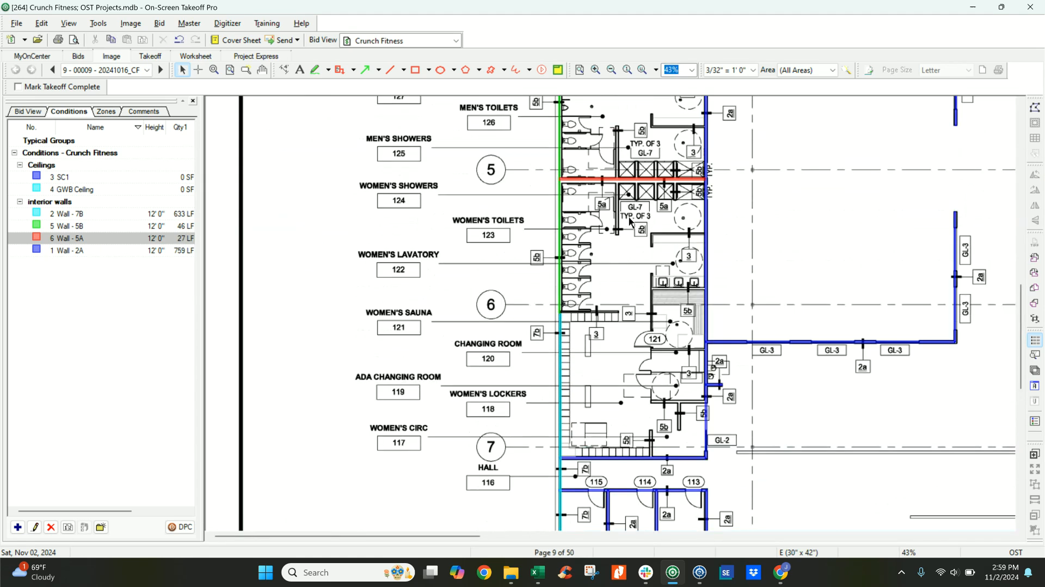
pyautogui.moveTo(649, 236); pyautogui.dragTo(537, 315, button='middle')
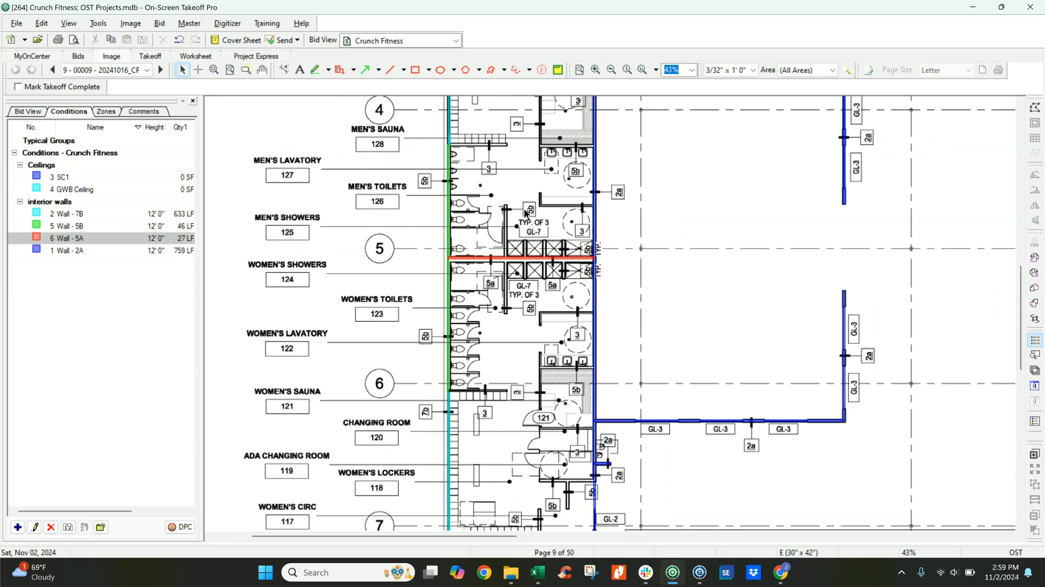
pyautogui.scroll(4, 491, 255)
pyautogui.click(459, 316)
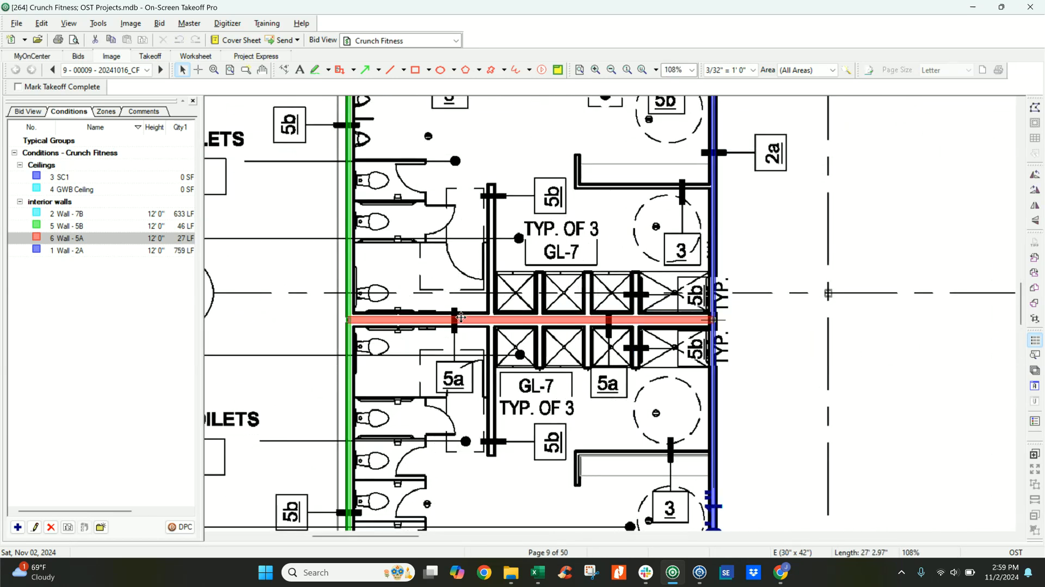
pyautogui.scroll(4, 451, 265)
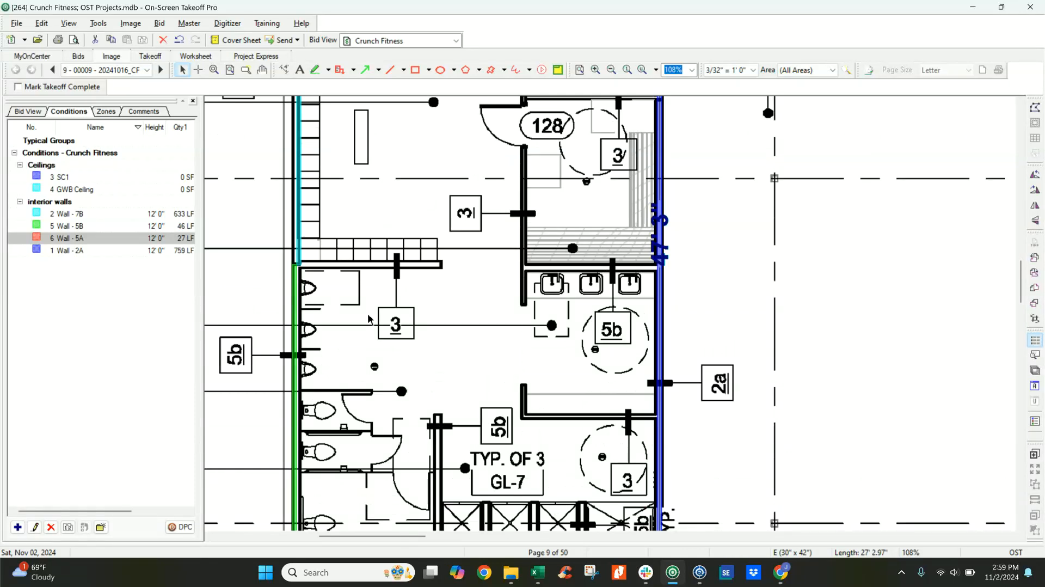
pyautogui.scroll(-3, 348, 355)
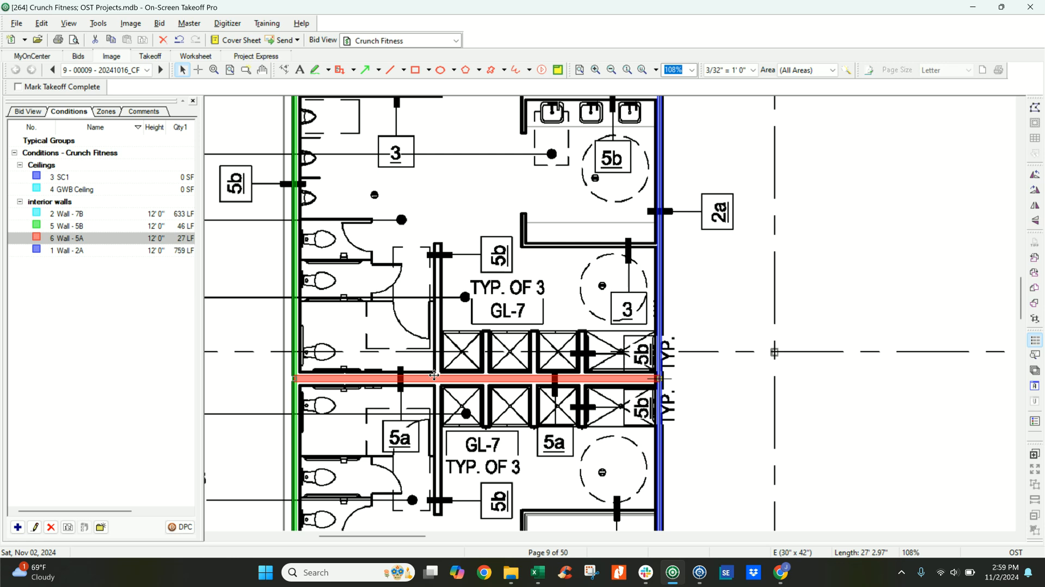
pyautogui.moveTo(441, 379)
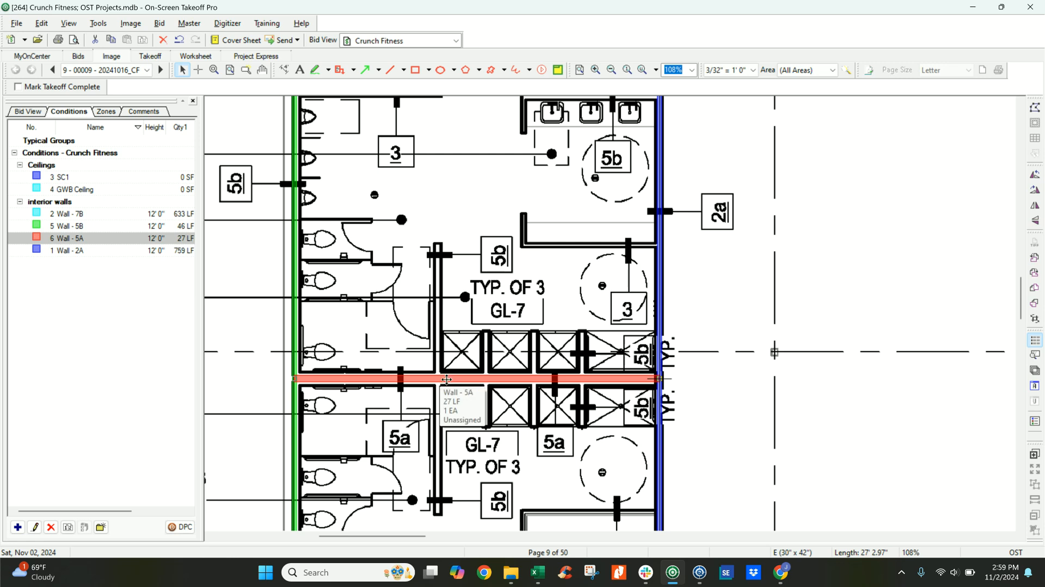
pyautogui.scroll(-3, 438, 381)
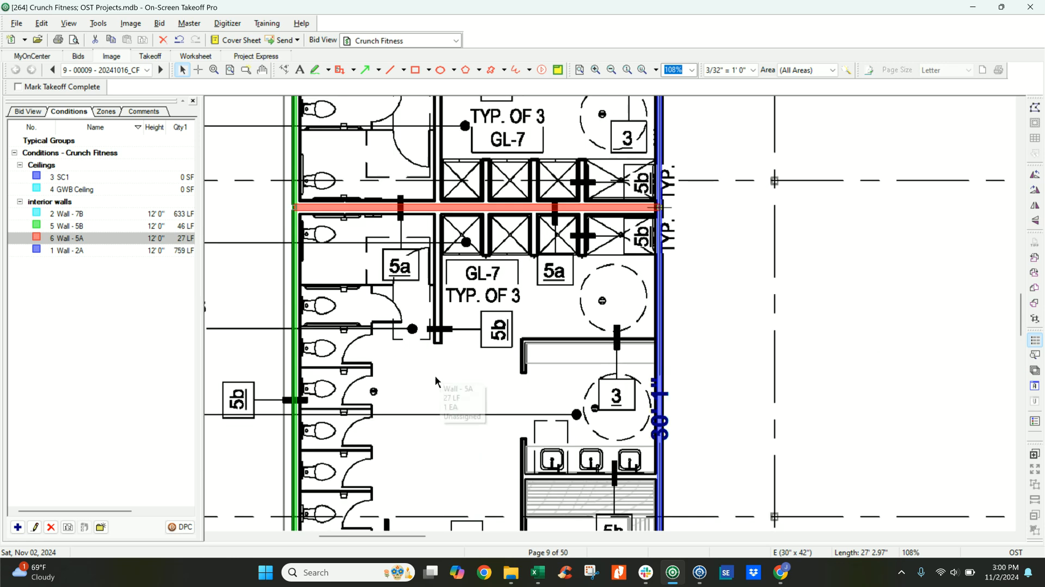
pyautogui.scroll(-2, 433, 374)
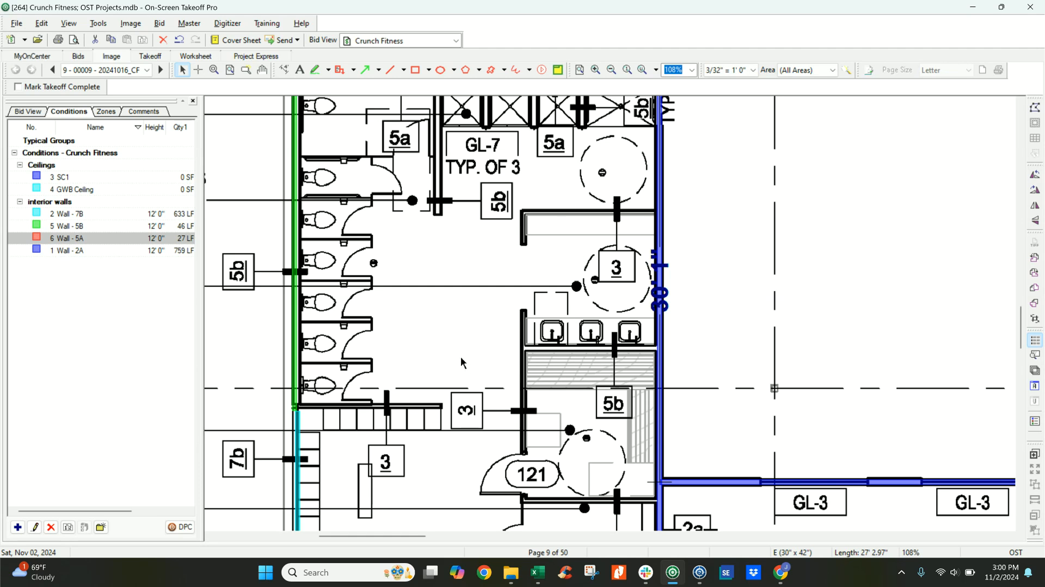
pyautogui.keyDown('ctrl'); pyautogui.scroll(-3, 463, 361); pyautogui.keyUp('ctrl')
pyautogui.keyDown('ctrl'); pyautogui.scroll(-3, 544, 363); pyautogui.keyUp('ctrl')
pyautogui.moveTo(665, 312); pyautogui.dragTo(452, 378, button='middle')
pyautogui.scroll(3, 517, 342)
pyautogui.scroll(-6, 520, 332)
pyautogui.scroll(3, 526, 332)
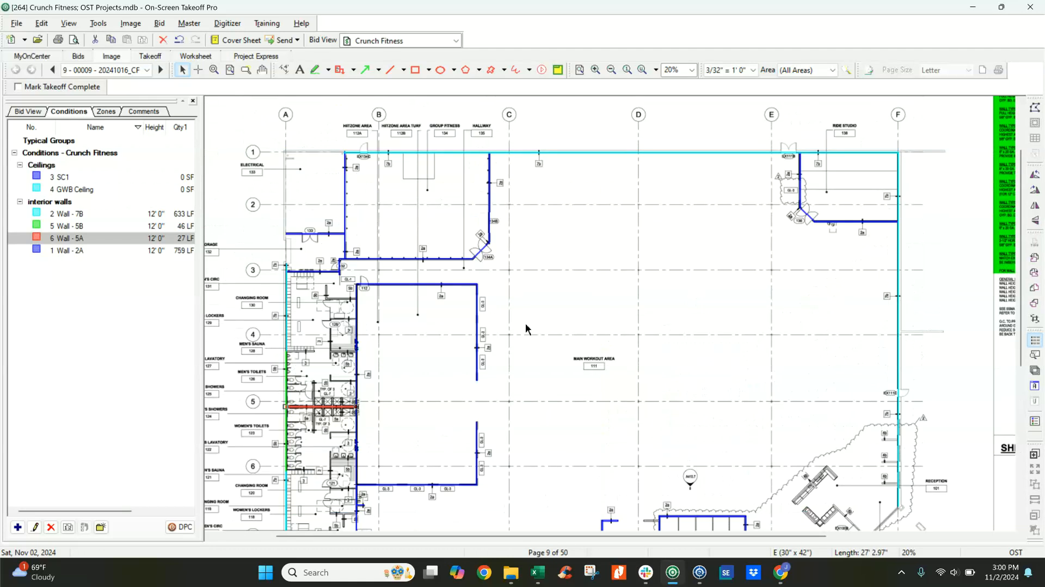
# Go to page 11, the New Reflected Ceiling Plan.
pyautogui.click(160, 70)
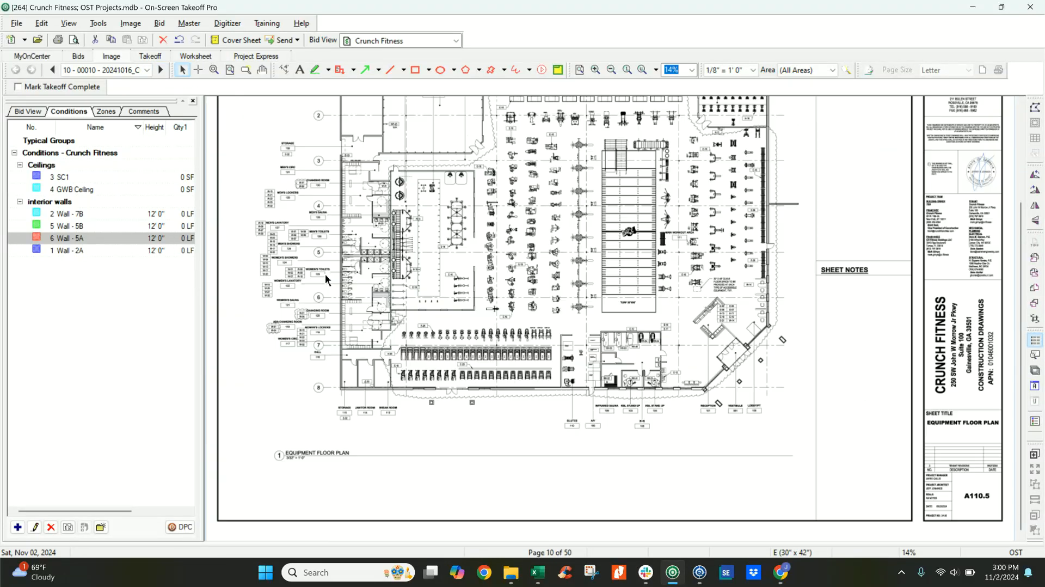
pyautogui.click(147, 70)
pyautogui.click(315, 280)
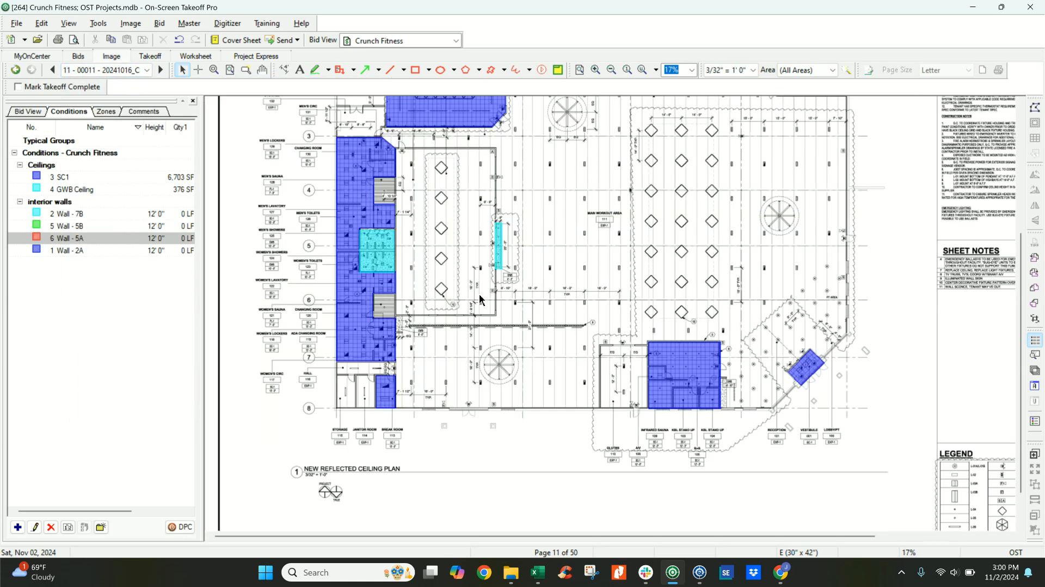
# Delete the SC1 ceiling area over Group Fitness 134.
pyautogui.scroll(4, 427, 381)
pyautogui.scroll(3, 437, 265)
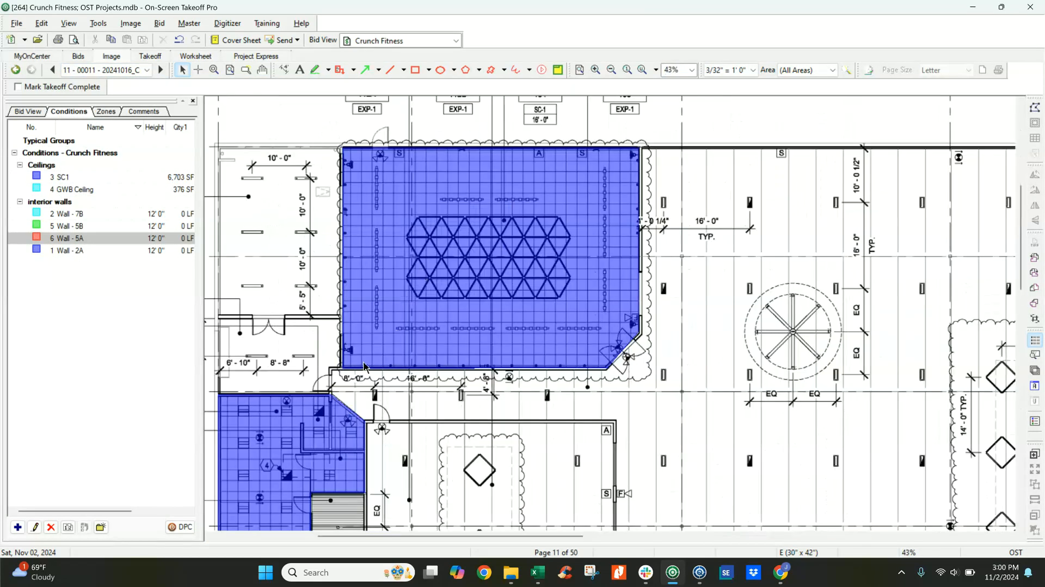
pyautogui.scroll(1, 450, 323)
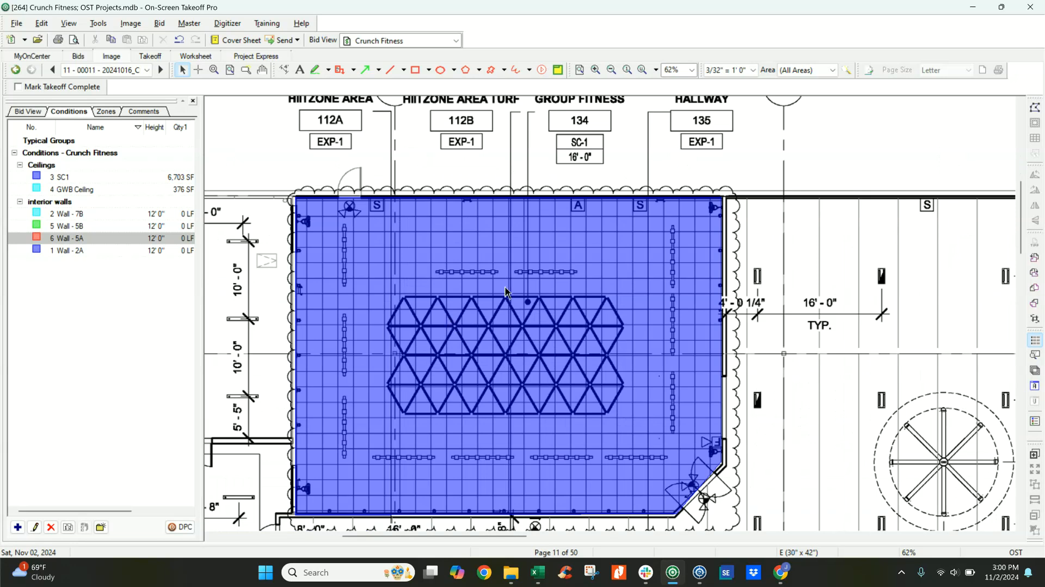
pyautogui.click(451, 323)
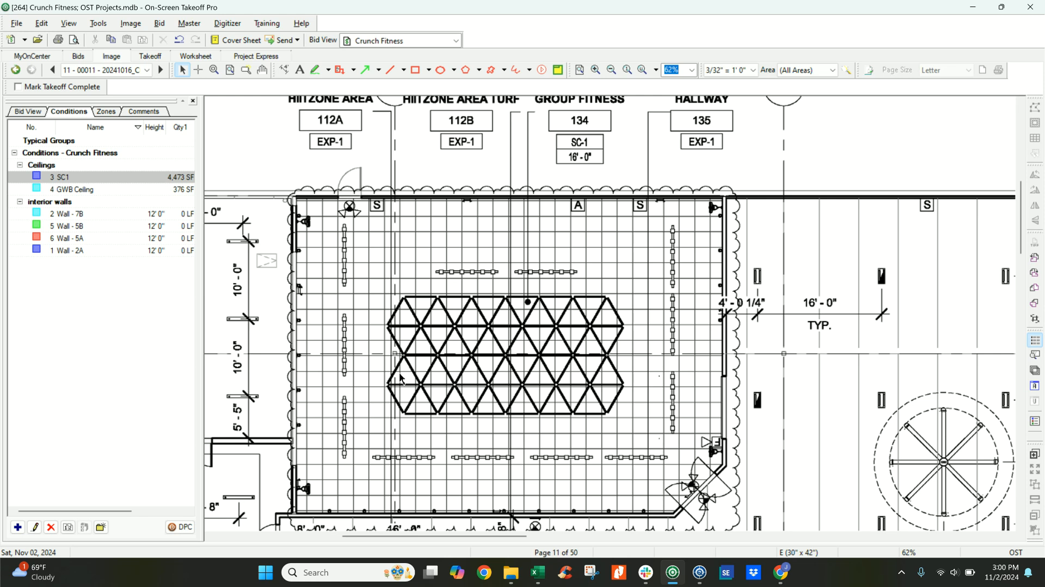
# Review the SC1 condition's properties, including its style, thickness and result quantities.
pyautogui.click(85, 178)
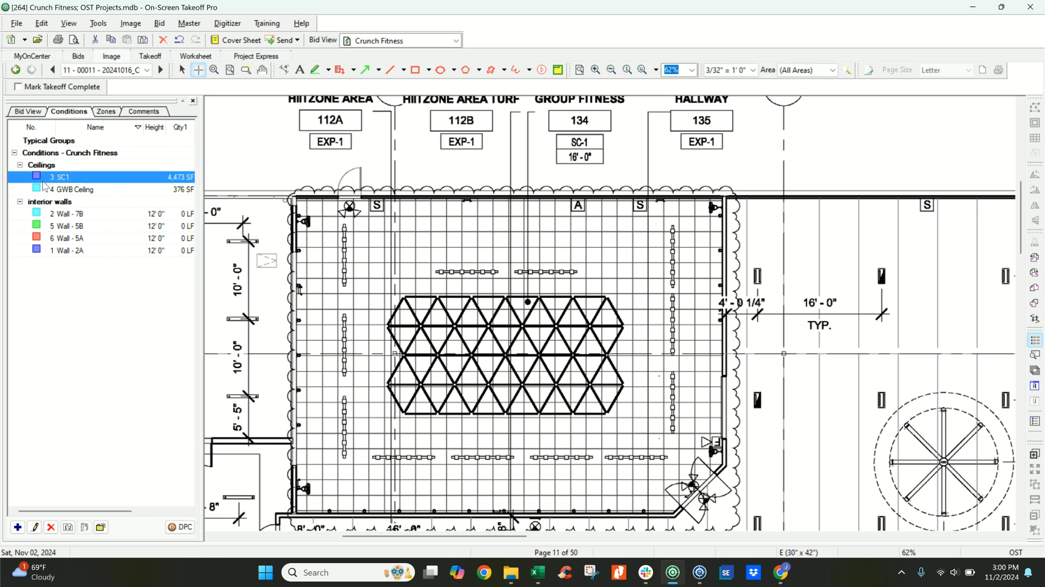
pyautogui.doubleClick(140, 178)
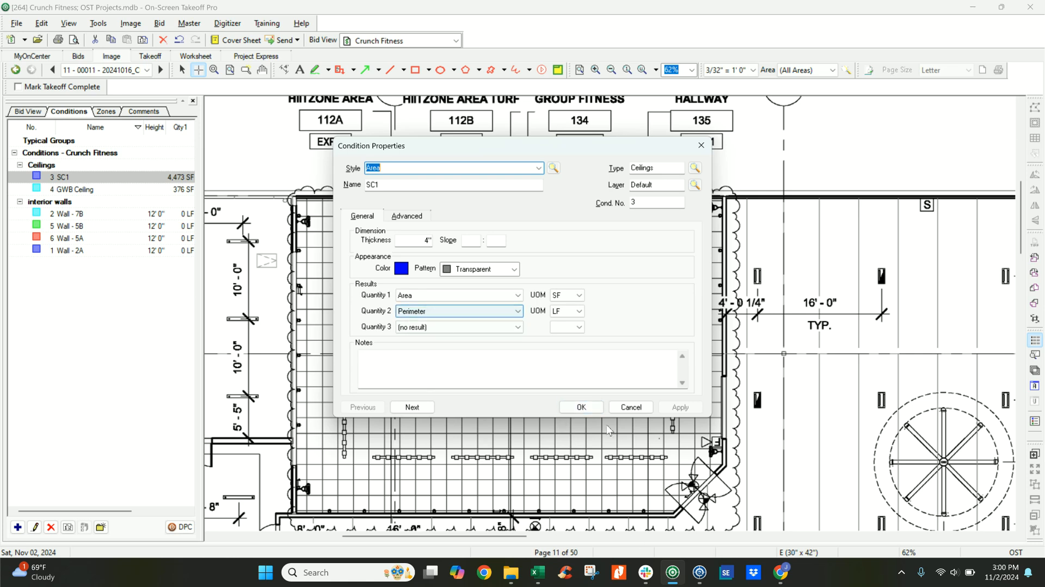
pyautogui.click(581, 407)
# Trace the SC1 ceiling area over Group Fitness 134 corner by corner, including the angled corner at the doors.
pyautogui.click(294, 513)
pyautogui.click(294, 198)
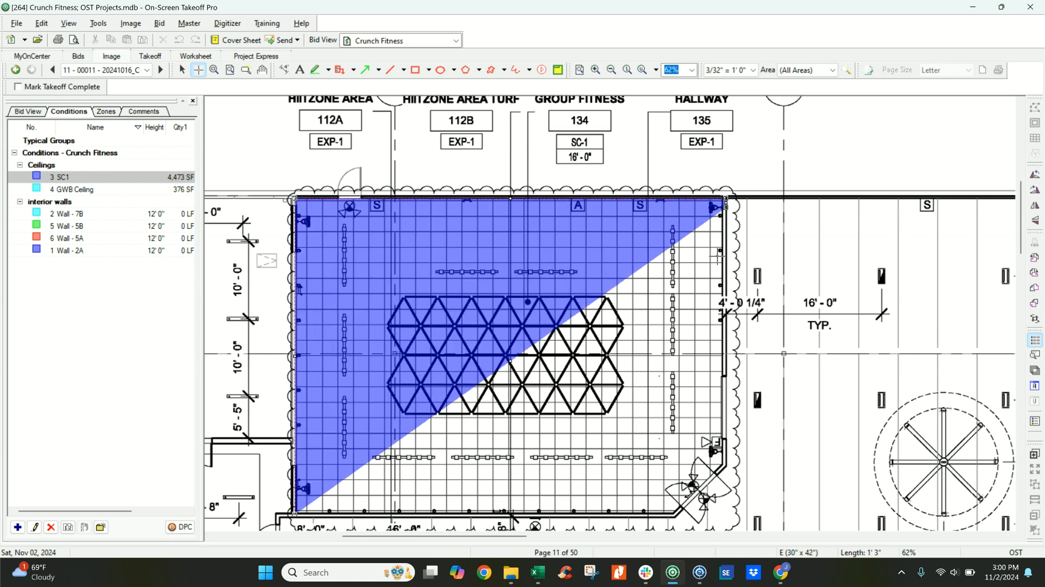
pyautogui.click(726, 199)
pyautogui.click(725, 466)
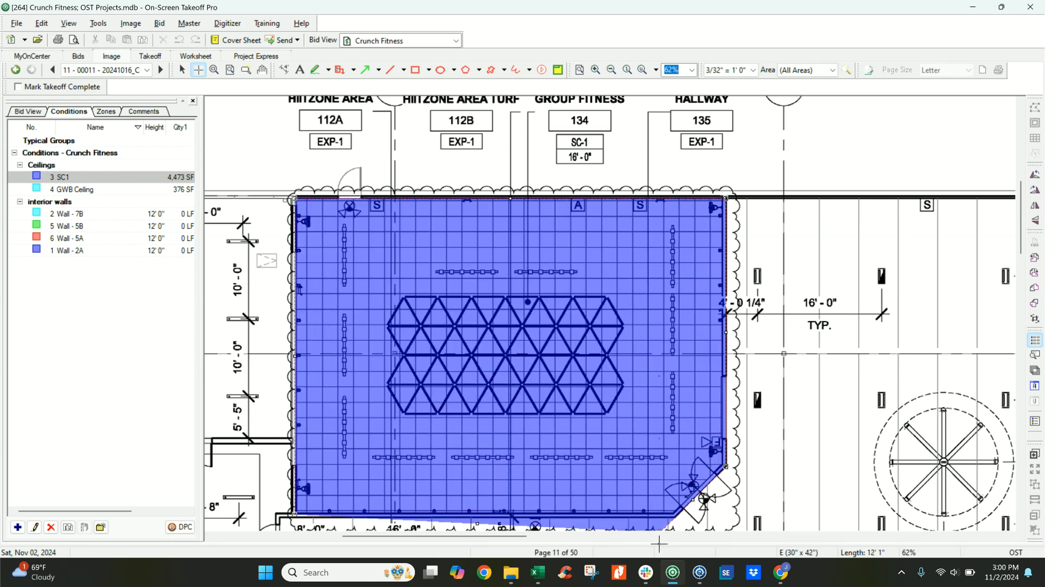
pyautogui.scroll(-1, 678, 512)
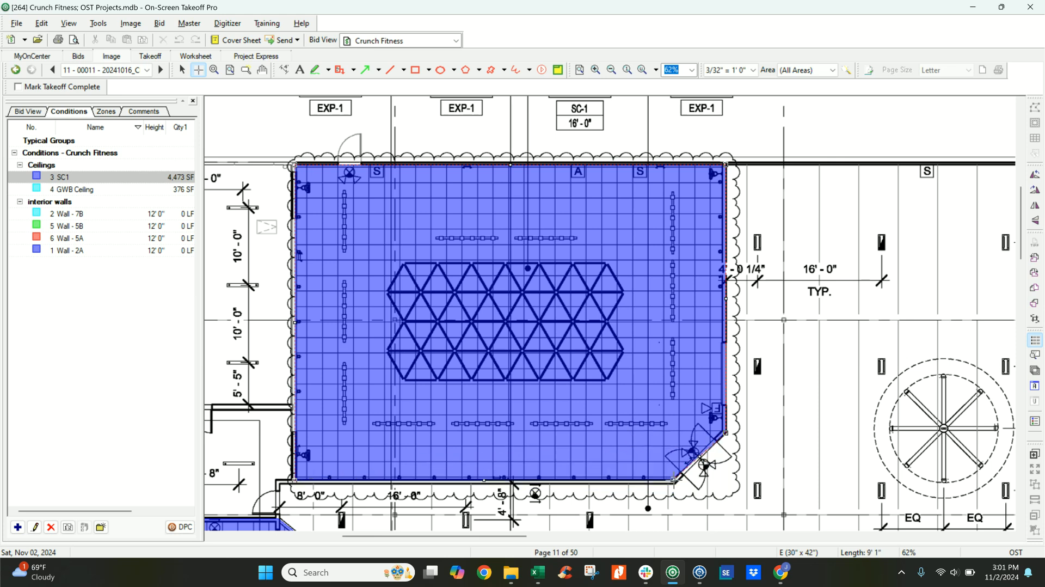
pyautogui.doubleClick(673, 479)
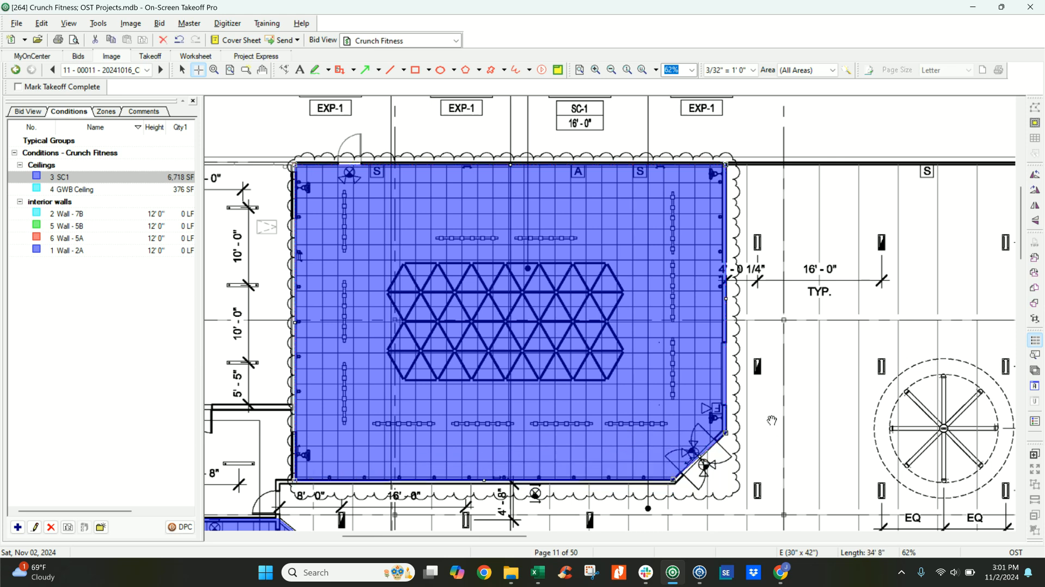
# Trace an SC1 ceiling area around the outer dashed circle of the ceiling fan in Main Workout Area 111 east of Group Fitness 134.
pyautogui.moveTo(882, 428); pyautogui.dragTo(588, 384, button='middle')
pyautogui.scroll(2, 588, 384)
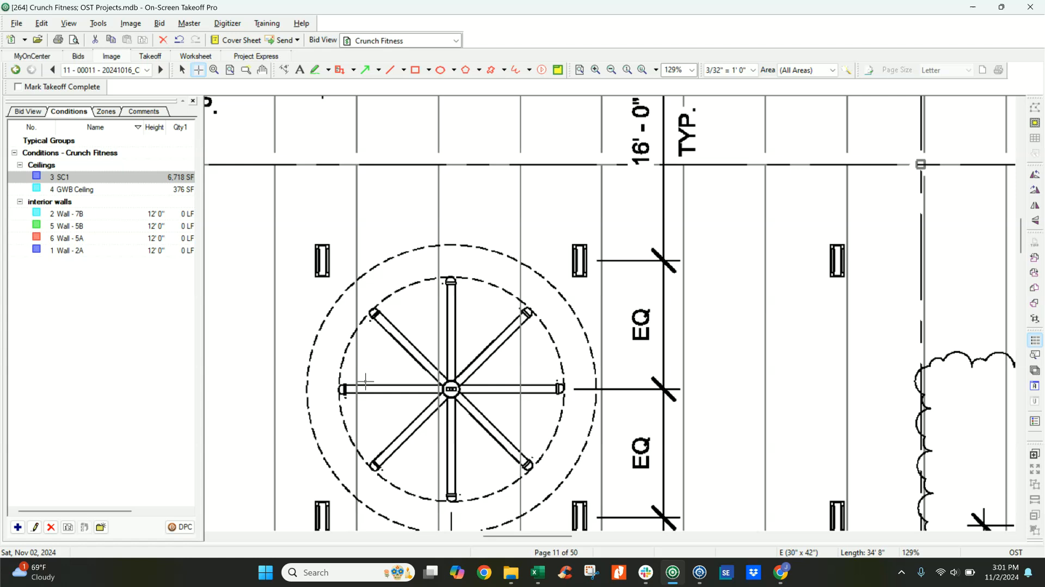
pyautogui.moveTo(518, 393); pyautogui.dragTo(528, 335, button='middle')
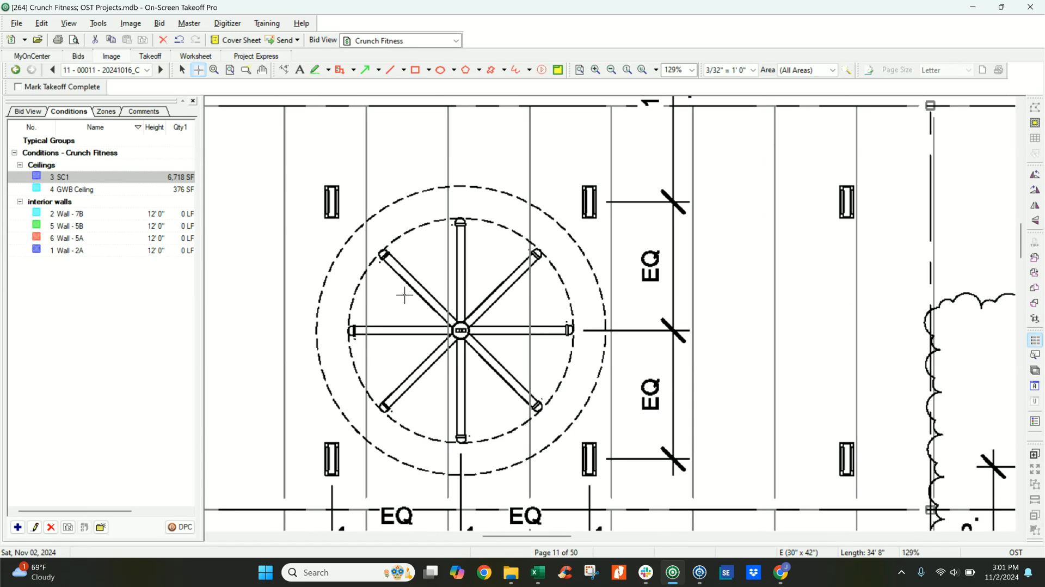
pyautogui.click(316, 337)
pyautogui.click(319, 308)
pyautogui.click(324, 281)
pyautogui.click(335, 261)
pyautogui.click(348, 239)
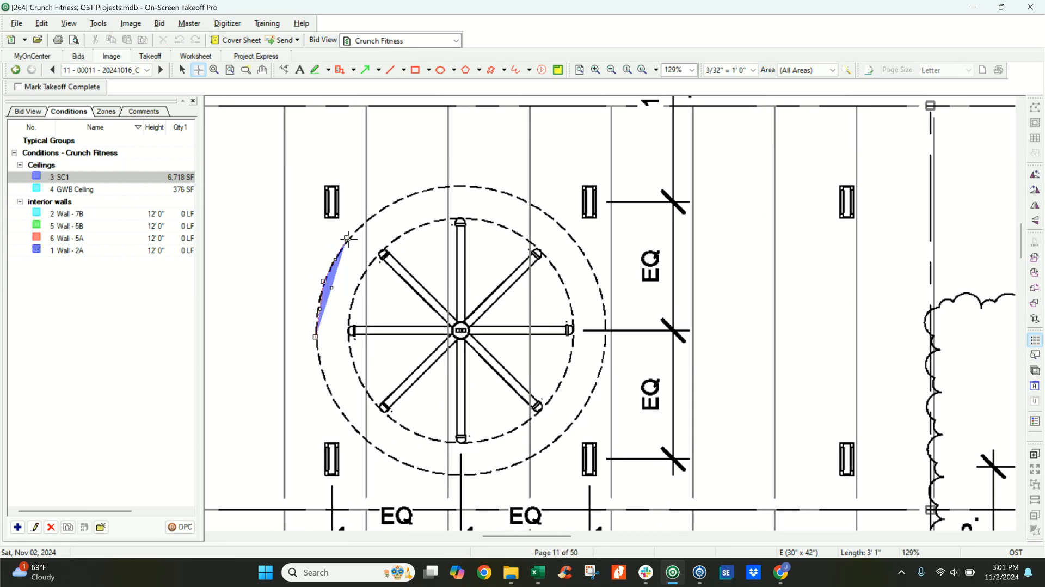
pyautogui.click(364, 222)
pyautogui.click(379, 203)
pyautogui.click(387, 204)
pyautogui.click(421, 194)
pyautogui.click(455, 184)
pyautogui.click(478, 188)
pyautogui.click(503, 191)
pyautogui.click(529, 203)
pyautogui.click(556, 215)
pyautogui.click(571, 236)
pyautogui.click(587, 255)
pyautogui.click(597, 281)
pyautogui.click(603, 307)
pyautogui.click(598, 346)
pyautogui.click(605, 367)
pyautogui.click(589, 398)
pyautogui.click(574, 428)
pyautogui.click(550, 445)
pyautogui.click(525, 461)
pyautogui.click(512, 466)
pyautogui.click(497, 469)
pyautogui.click(483, 476)
pyautogui.click(452, 474)
pyautogui.click(422, 473)
pyautogui.click(396, 460)
pyautogui.click(368, 446)
pyautogui.click(351, 424)
pyautogui.click(329, 400)
pyautogui.doubleClick(318, 353)
pyautogui.press('Escape')
pyautogui.scroll(-5, 271, 324)
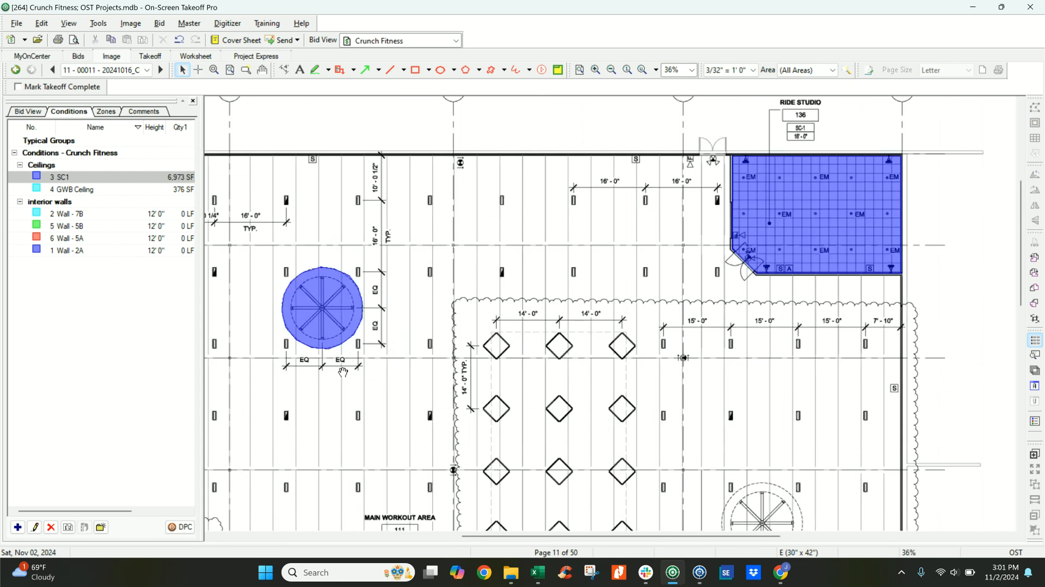
pyautogui.moveTo(315, 309); pyautogui.dragTo(624, 304, button='middle')
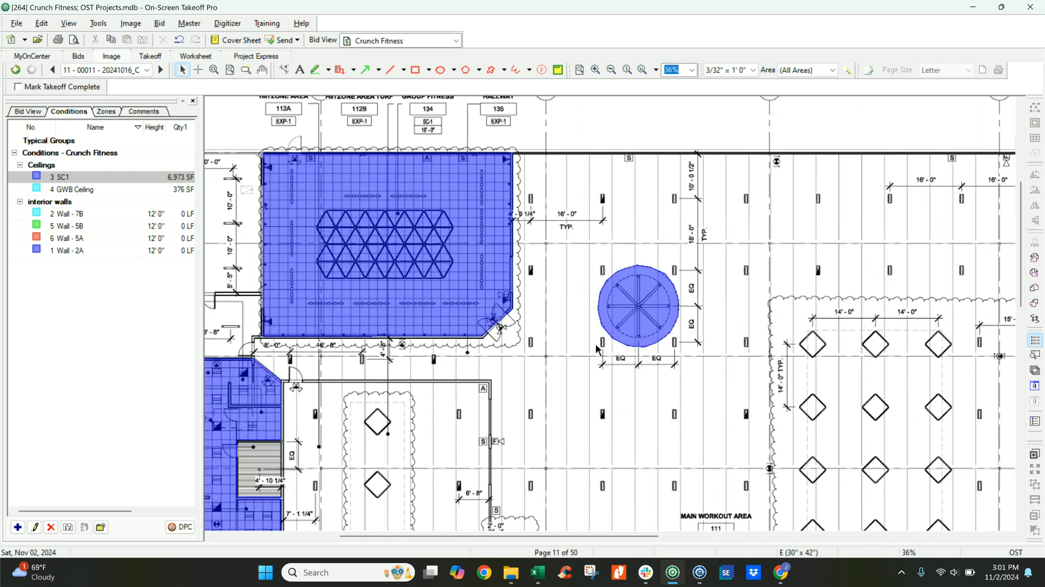
pyautogui.scroll(4, 597, 349)
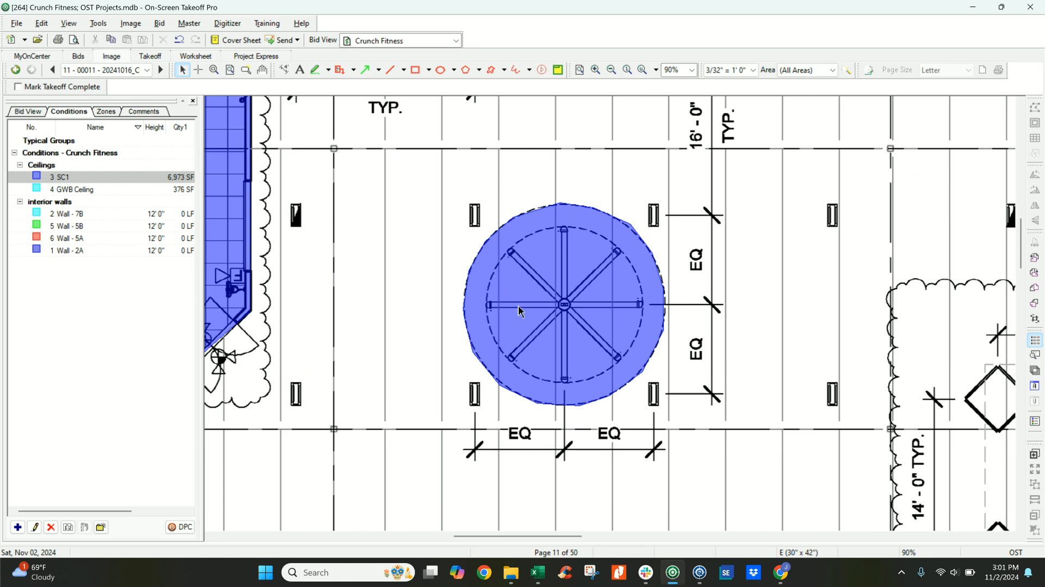
pyautogui.scroll(-5, 429, 332)
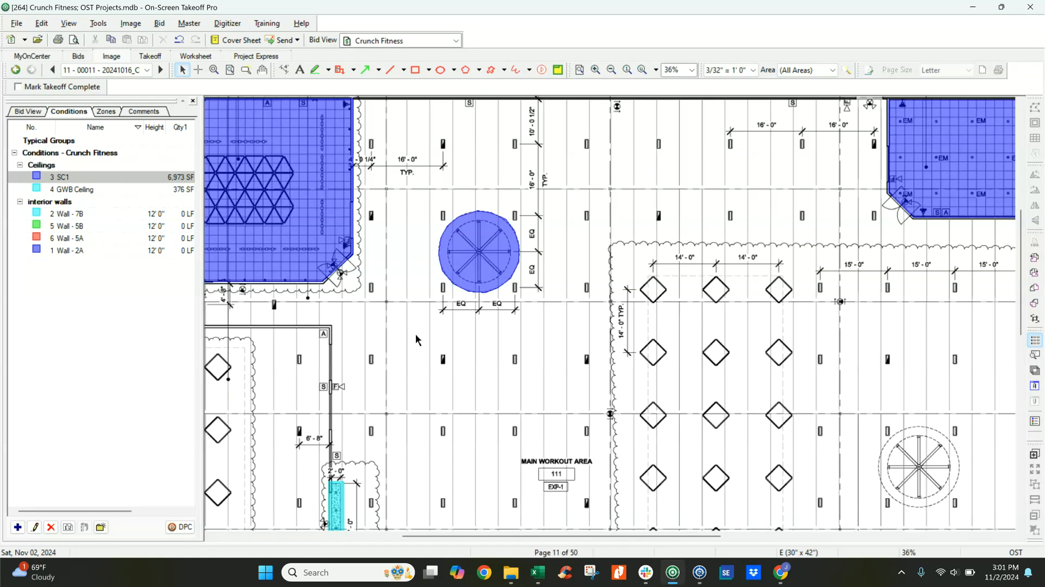
# Stretch the edges of the GWB Ceiling area over the men's and women's showers to meet the surrounding walls.
pyautogui.press('Down')
pyautogui.press('Down')
pyautogui.press('Down')
pyautogui.press('Left')
pyautogui.press('Left')
pyautogui.scroll(1, 303, 293)
pyautogui.scroll(3, 303, 294)
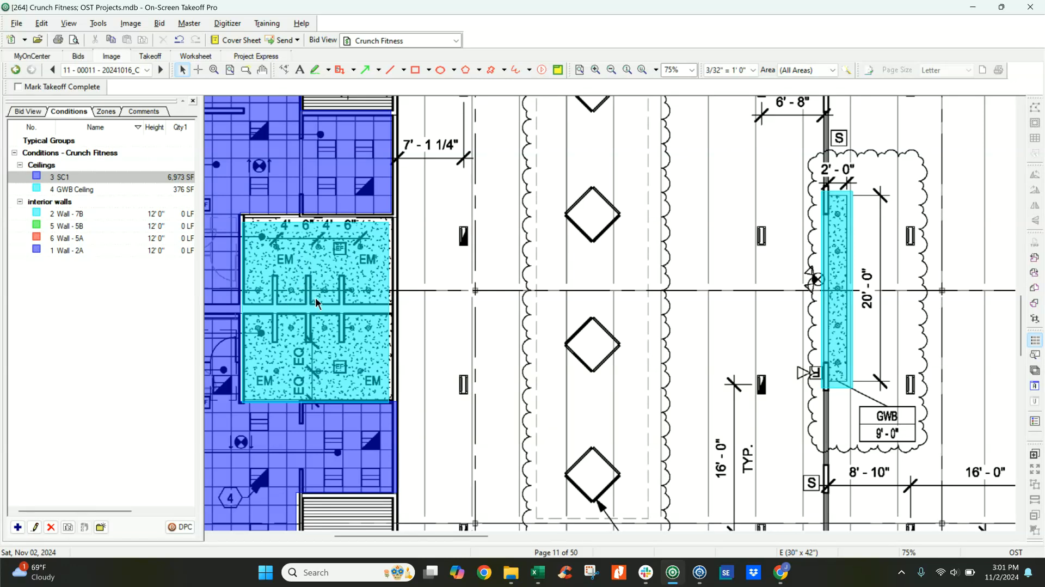
pyautogui.click(75, 192)
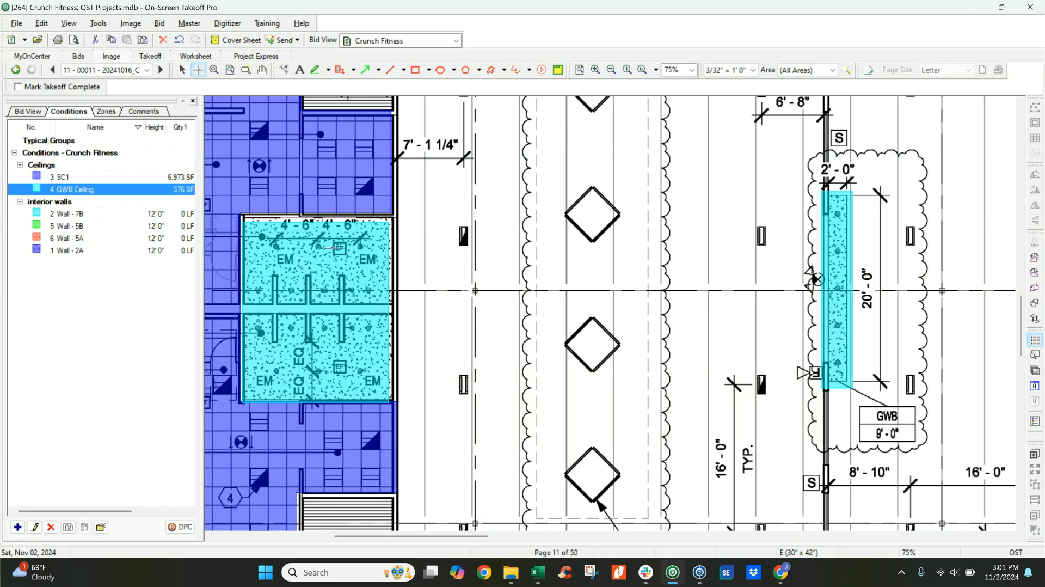
pyautogui.press('Escape')
pyautogui.scroll(-2, 376, 275)
pyautogui.scroll(3, 362, 256)
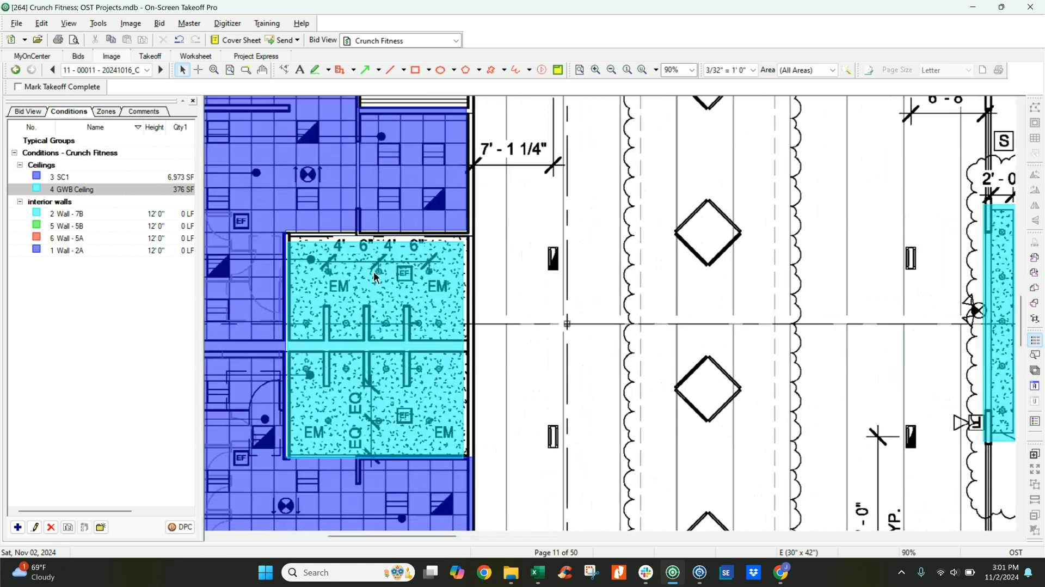
pyautogui.click(377, 450)
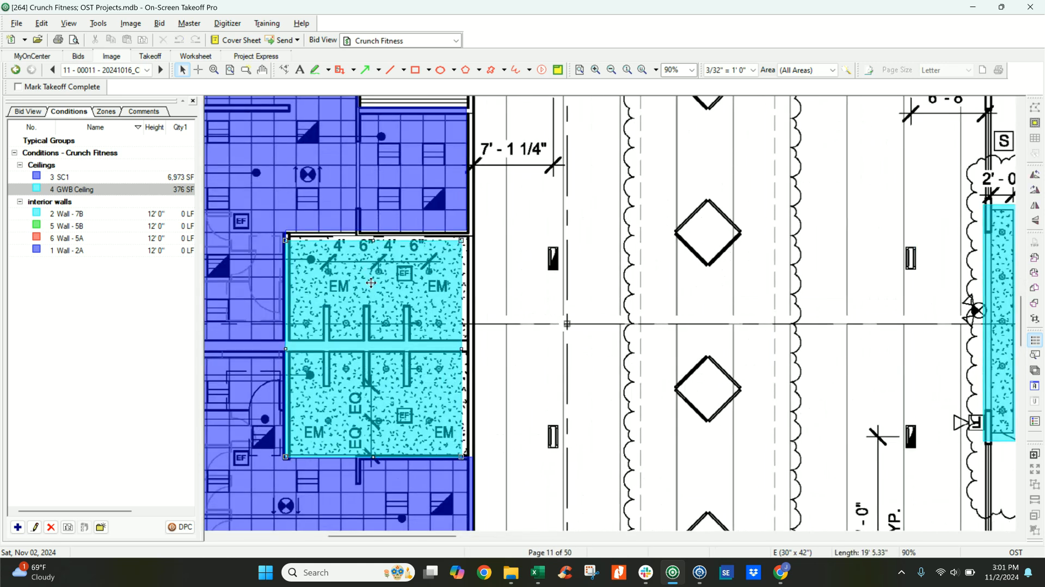
pyautogui.moveTo(378, 453); pyautogui.dragTo(378, 457)
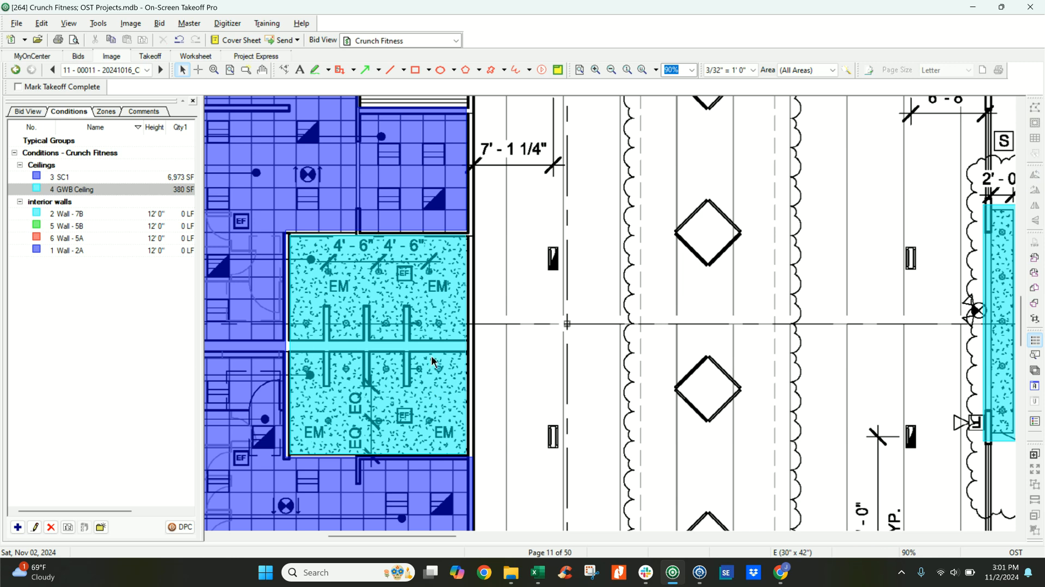
# Look over the taken-off ceiling areas across the reflected ceiling plan and the construction notes beside it.
pyautogui.scroll(-5, 728, 402)
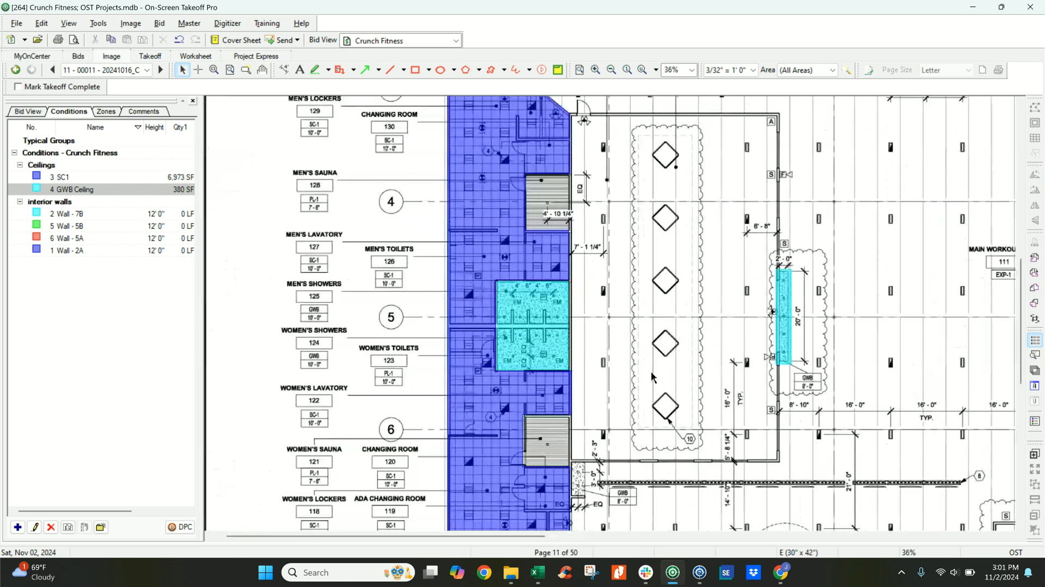
pyautogui.scroll(2, 555, 332)
pyautogui.scroll(-1, 515, 325)
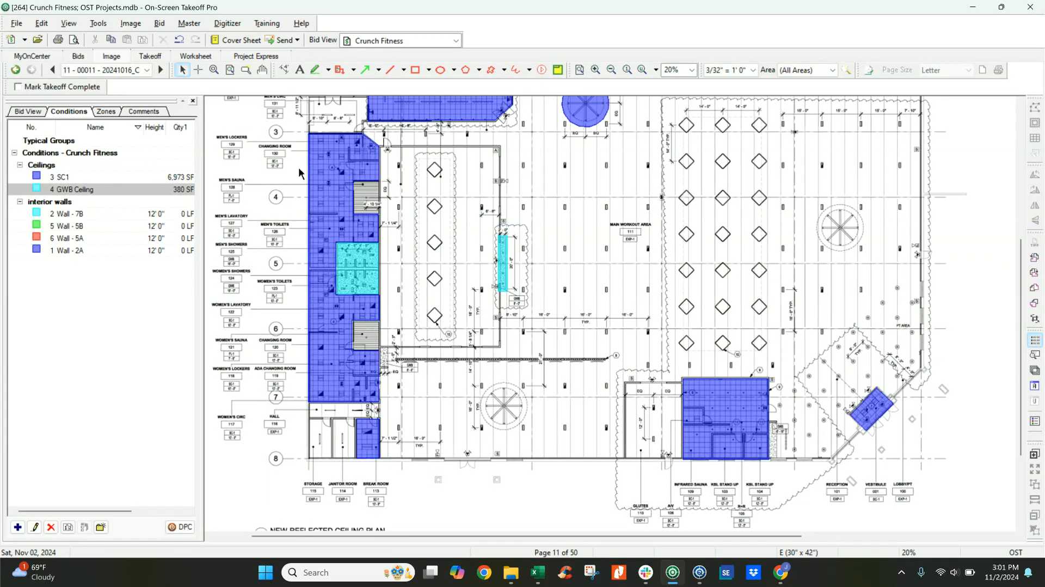
pyautogui.scroll(6, 442, 297)
pyautogui.moveTo(729, 433); pyautogui.dragTo(435, 215, button='middle')
pyautogui.scroll(2, 767, 283)
pyautogui.scroll(2, 826, 404)
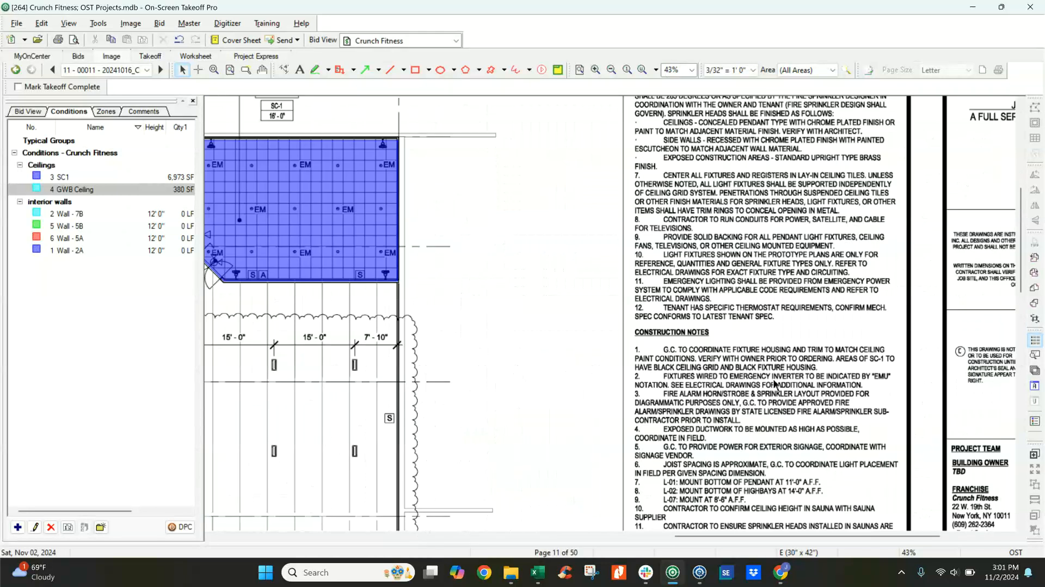
pyautogui.scroll(-5, 714, 398)
pyautogui.moveTo(513, 350); pyautogui.dragTo(977, 365, button='middle')
pyautogui.moveTo(432, 345); pyautogui.dragTo(887, 387, button='middle')
pyautogui.moveTo(399, 265); pyautogui.dragTo(616, 479, button='middle')
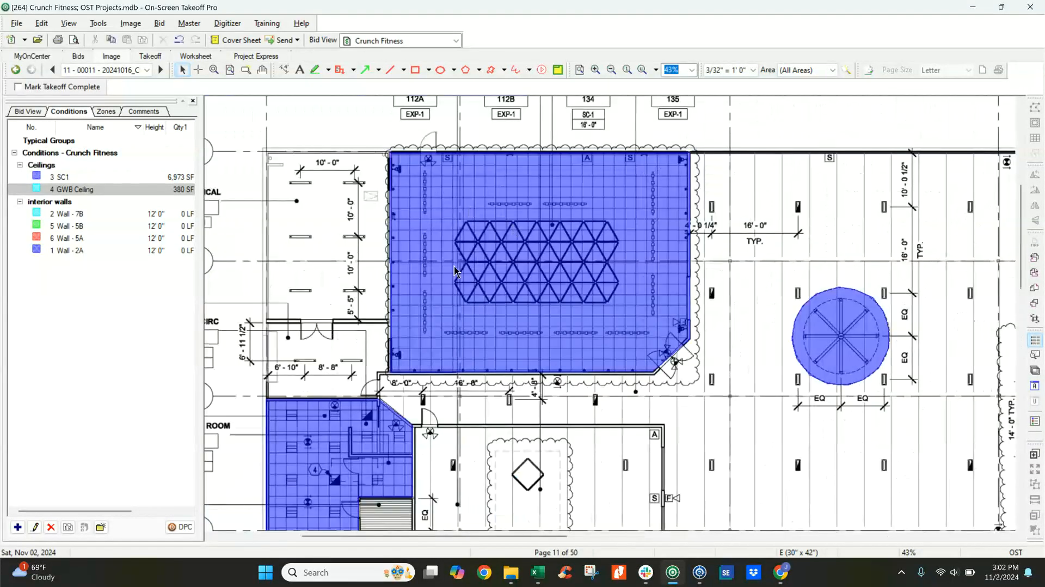
# Go to page 25, the Finish Schedule, by way of page 21, Wall Types.
pyautogui.click(146, 70)
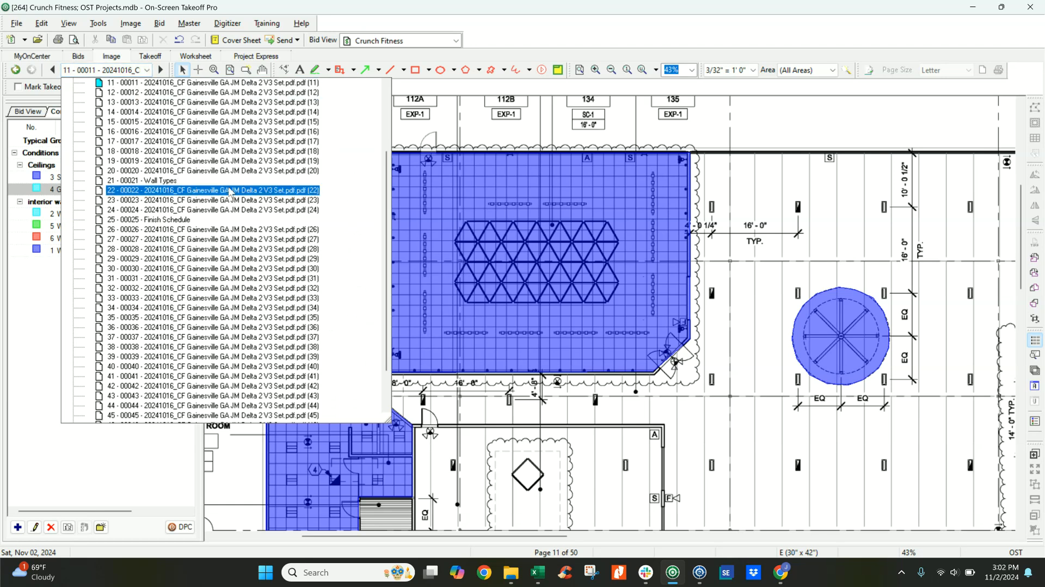
pyautogui.click(170, 181)
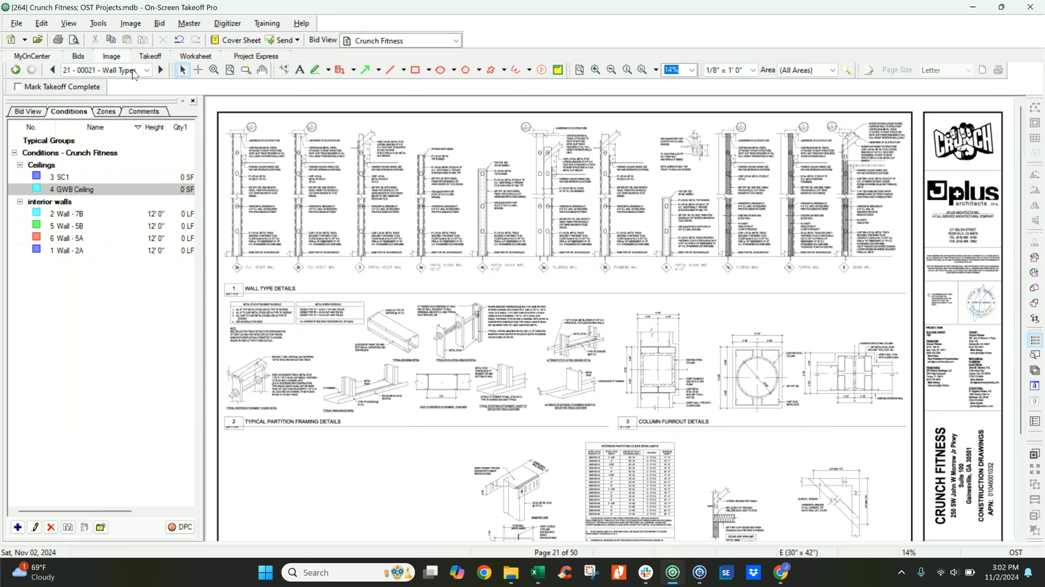
pyautogui.click(147, 70)
pyautogui.click(157, 182)
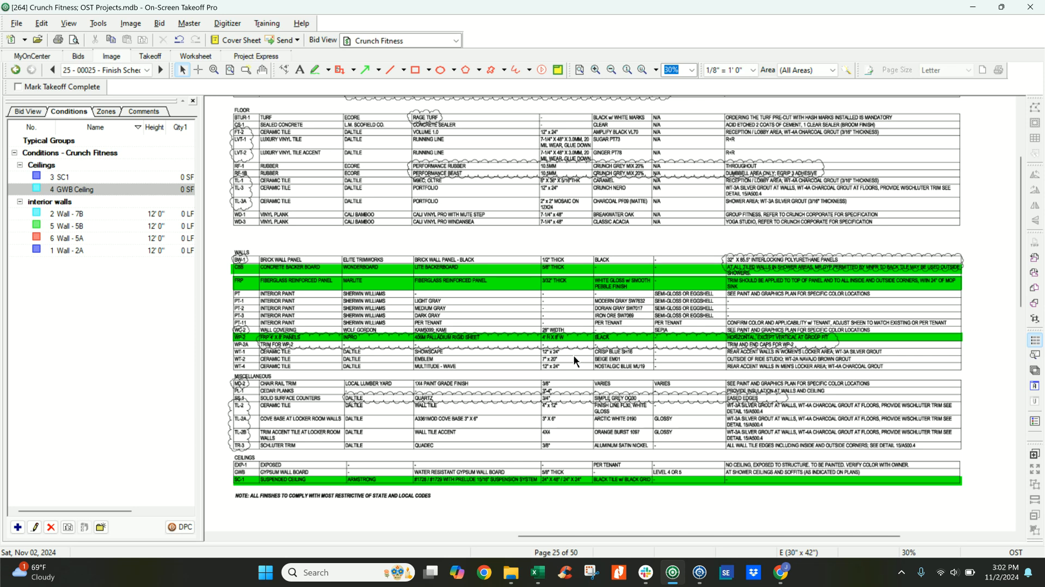
# View the Finish Schedule page's rename dialog and close it.
pyautogui.scroll(-3, 575, 361)
pyautogui.rightClick(461, 299)
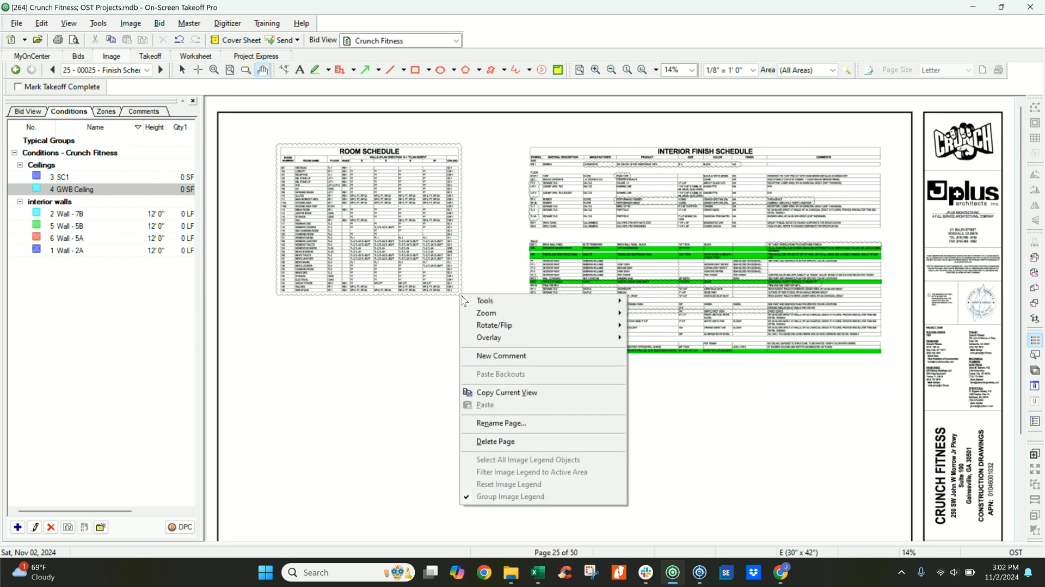
pyautogui.click(515, 423)
pyautogui.click(579, 265)
# Examine the SC-1 suspended ceiling entry in the finish schedule, including its manufacturer, product, size and color.
pyautogui.scroll(2, 577, 275)
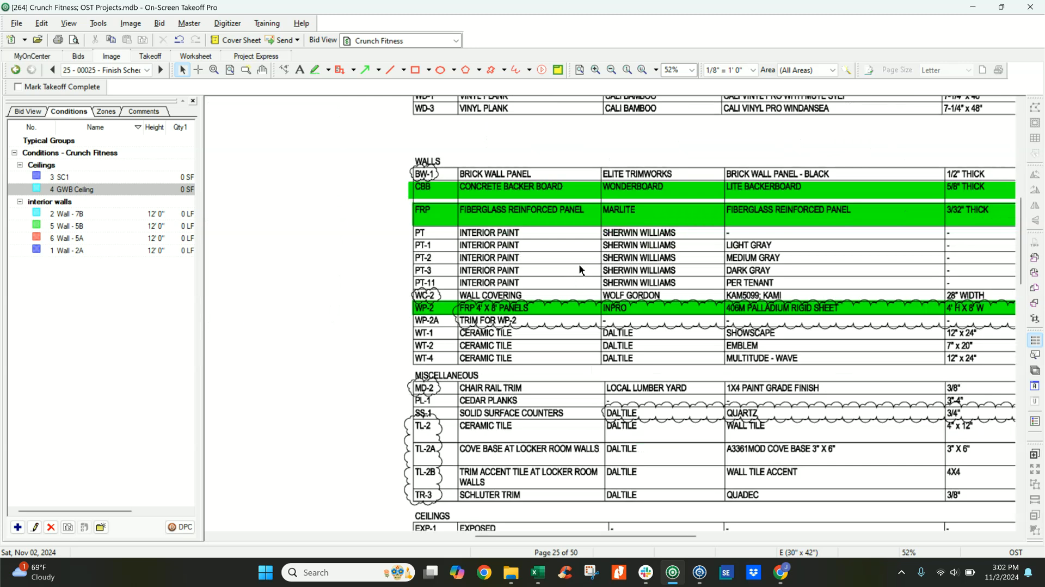
pyautogui.scroll(-3, 451, 381)
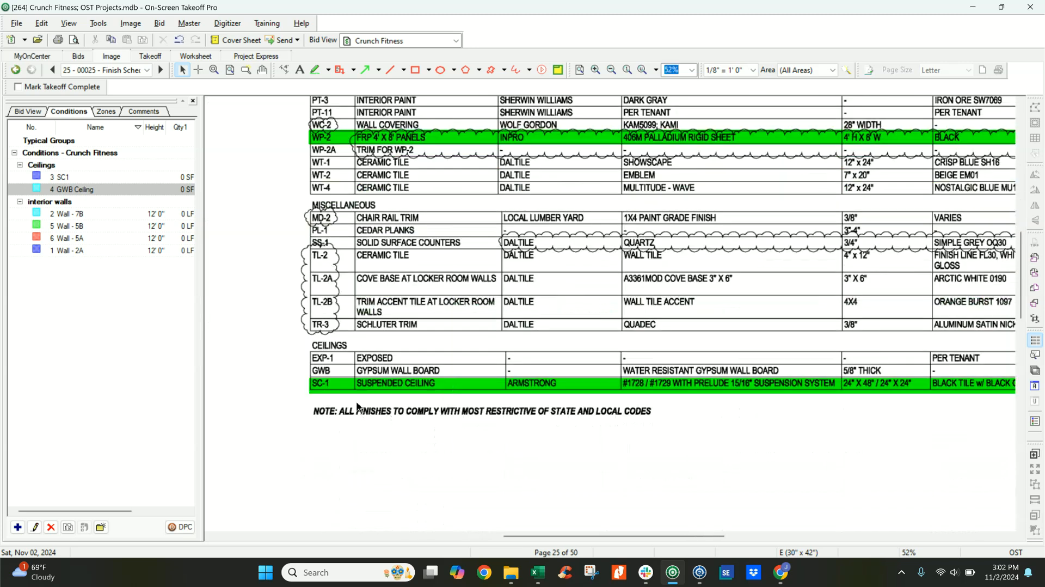
pyautogui.moveTo(741, 396); pyautogui.dragTo(470, 418, button='middle')
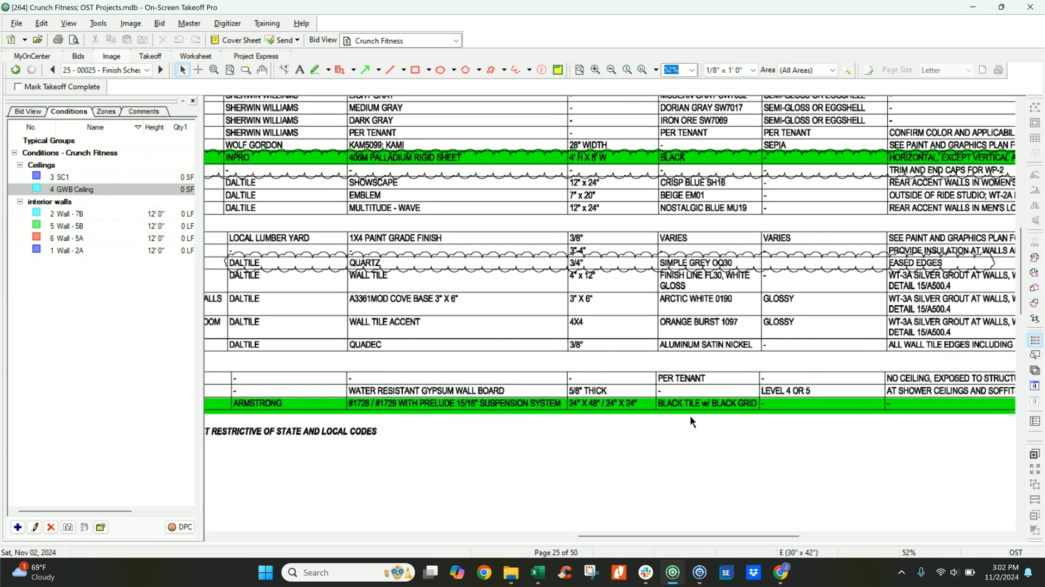
pyautogui.moveTo(735, 418); pyautogui.dragTo(527, 404, button='middle')
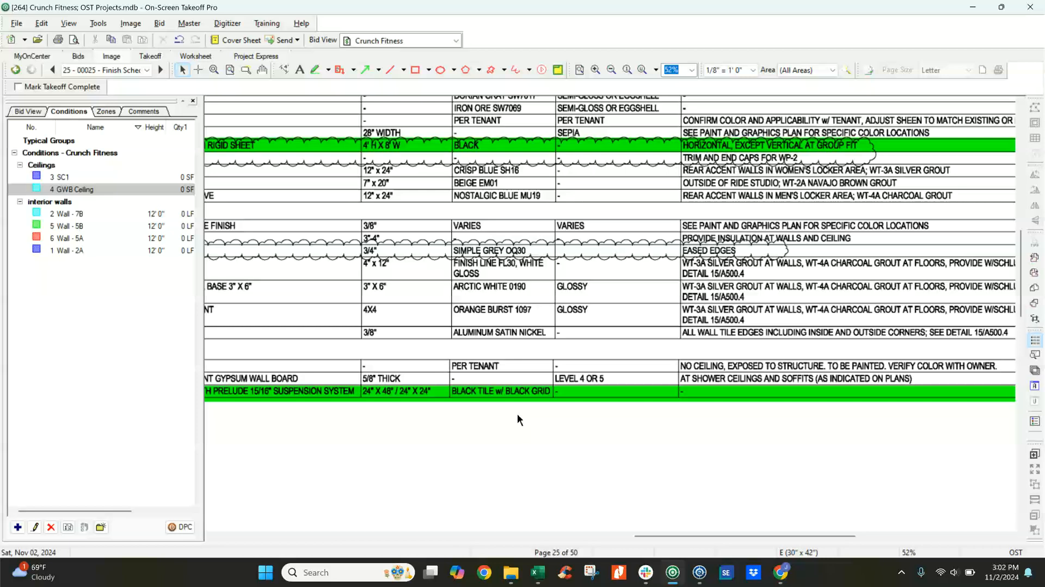
pyautogui.scroll(-2, 504, 423)
pyautogui.moveTo(430, 360); pyautogui.dragTo(616, 374, button='middle')
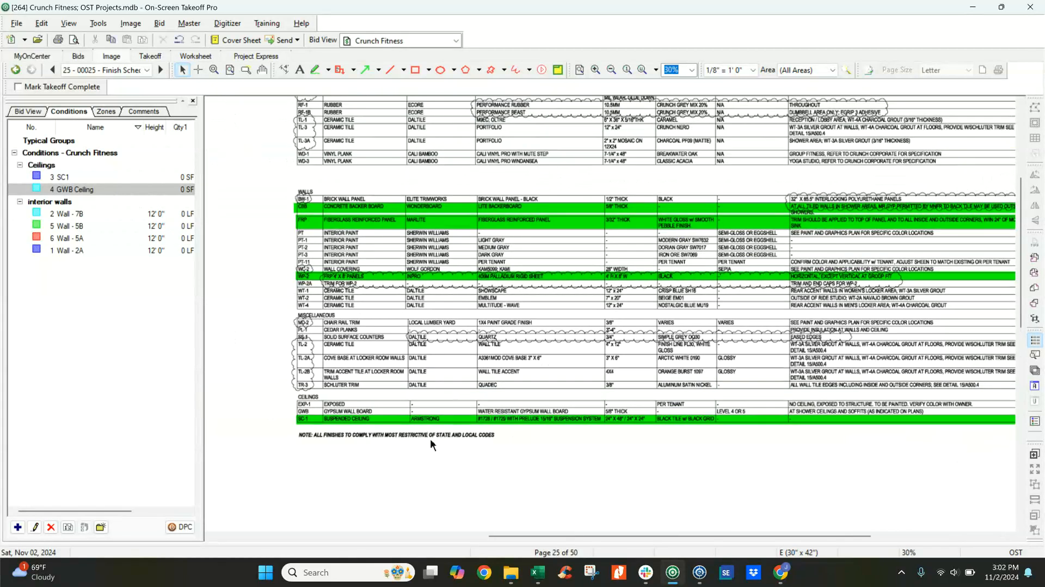
pyautogui.scroll(3, 403, 424)
# Set the Crunch Fitness cover sheet to price using Quick Bid (interactive) and save it.
pyautogui.click(699, 572)
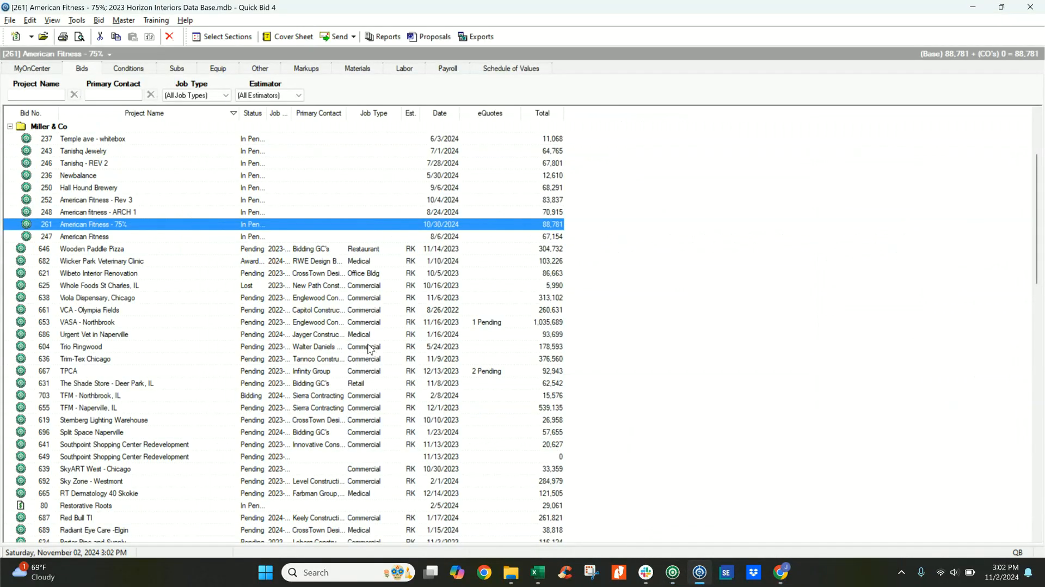
pyautogui.click(673, 572)
pyautogui.click(237, 41)
pyautogui.click(417, 260)
pyautogui.click(396, 277)
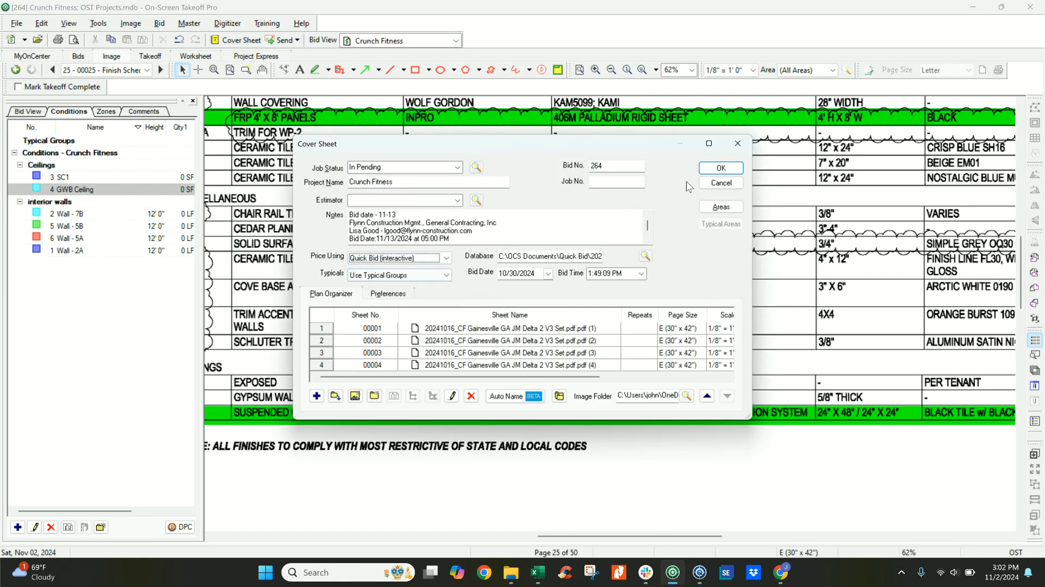
pyautogui.click(721, 168)
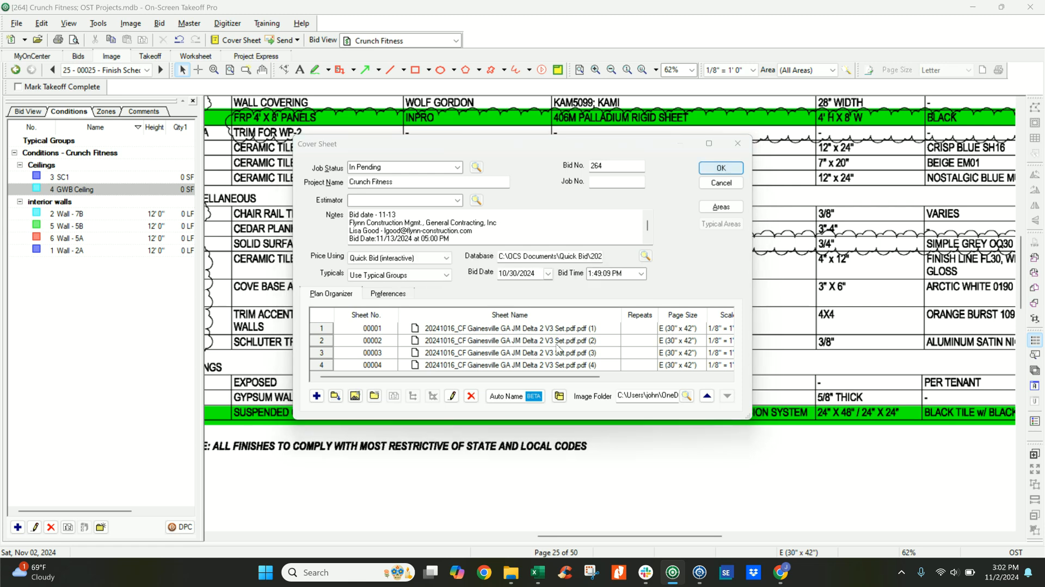
# Switch to Quick Bid, open the Crunch Fitness bid and open the SC1 condition's detail.
pyautogui.click(700, 573)
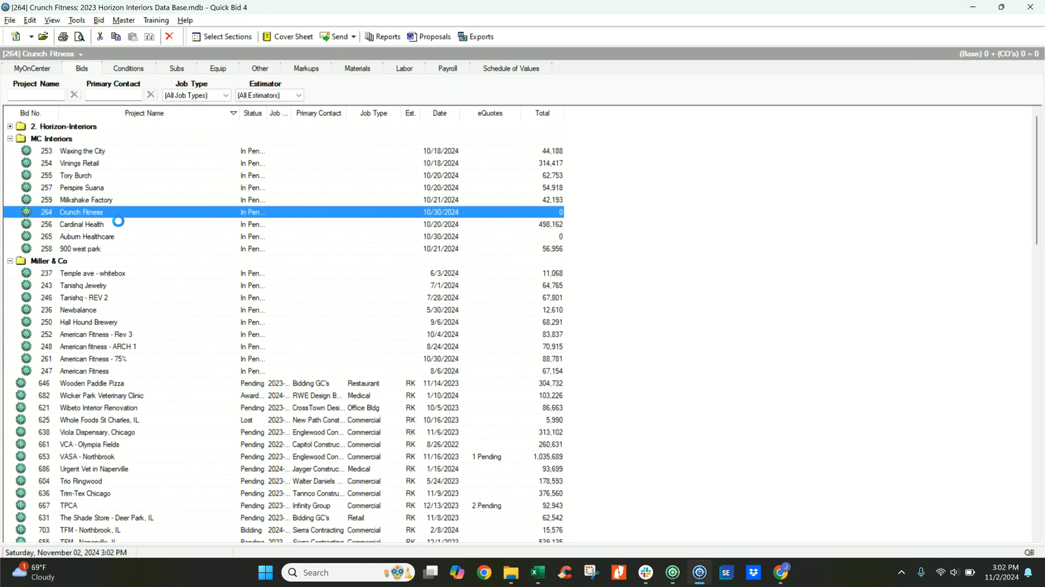
pyautogui.doubleClick(100, 214)
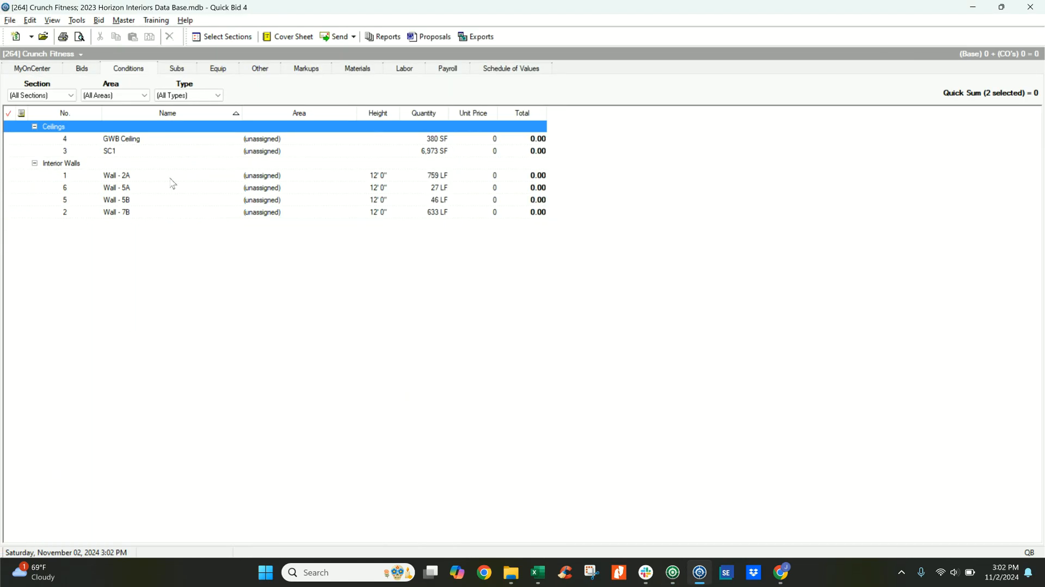
pyautogui.doubleClick(124, 154)
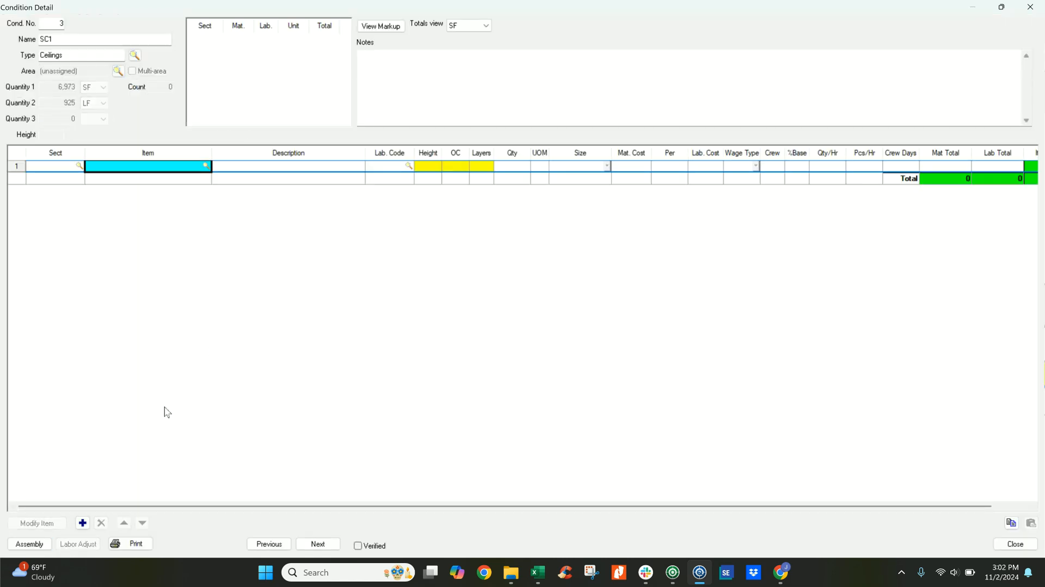
# Assign the Prelude 2x2 Tegular Edge Tile assembly from Armstrong Acoustical Systems to the SC1 condition.
pyautogui.click(32, 540)
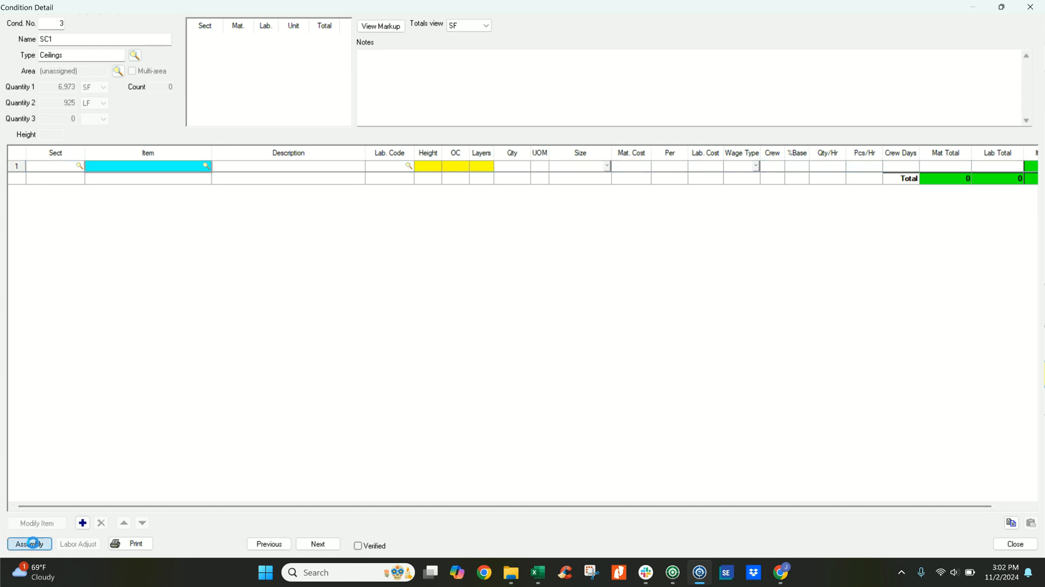
pyautogui.click(30, 544)
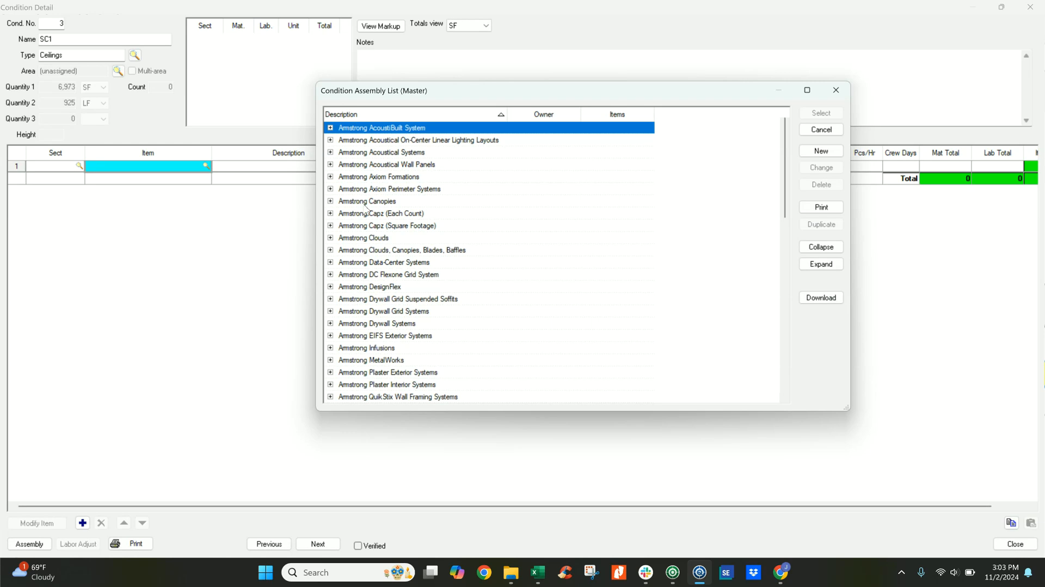
pyautogui.click(331, 153)
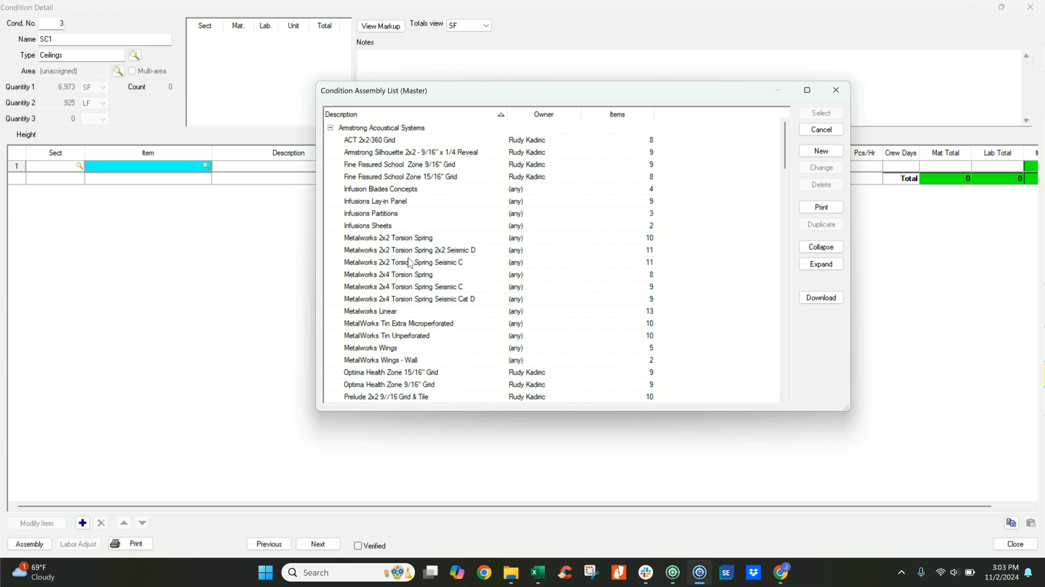
pyautogui.scroll(-4, 410, 263)
pyautogui.click(338, 299)
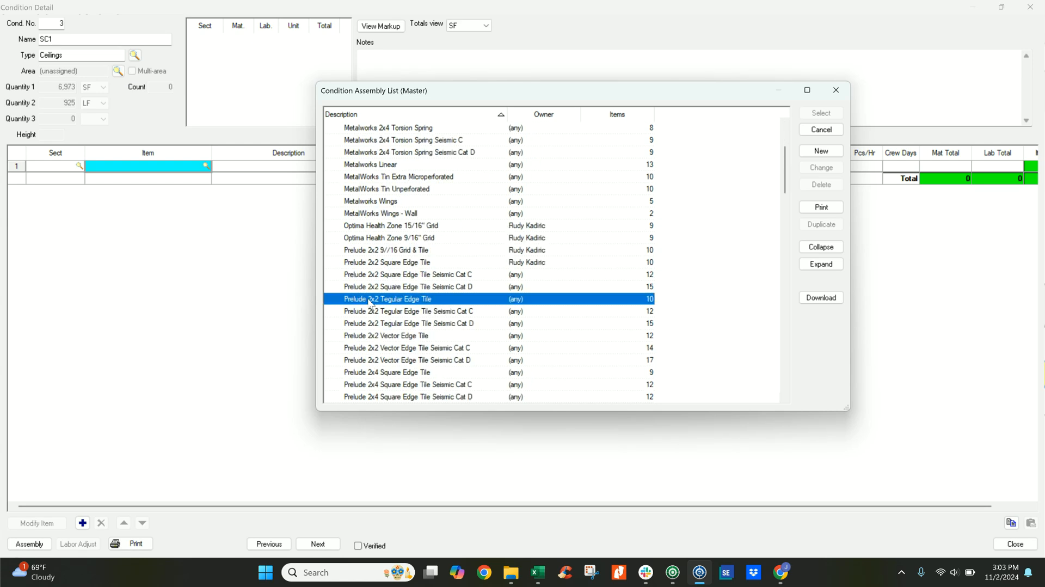
pyautogui.doubleClick(427, 299)
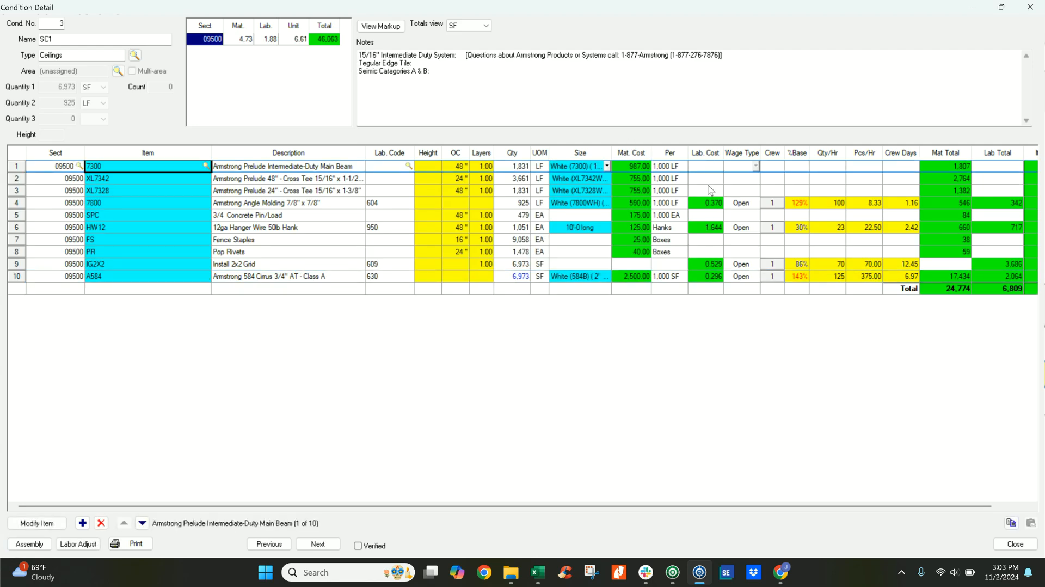
# Review the SC1 assembly items' spacing, layers, material costs, labor costs and item totals.
pyautogui.moveTo(617, 506); pyautogui.dragTo(654, 506)
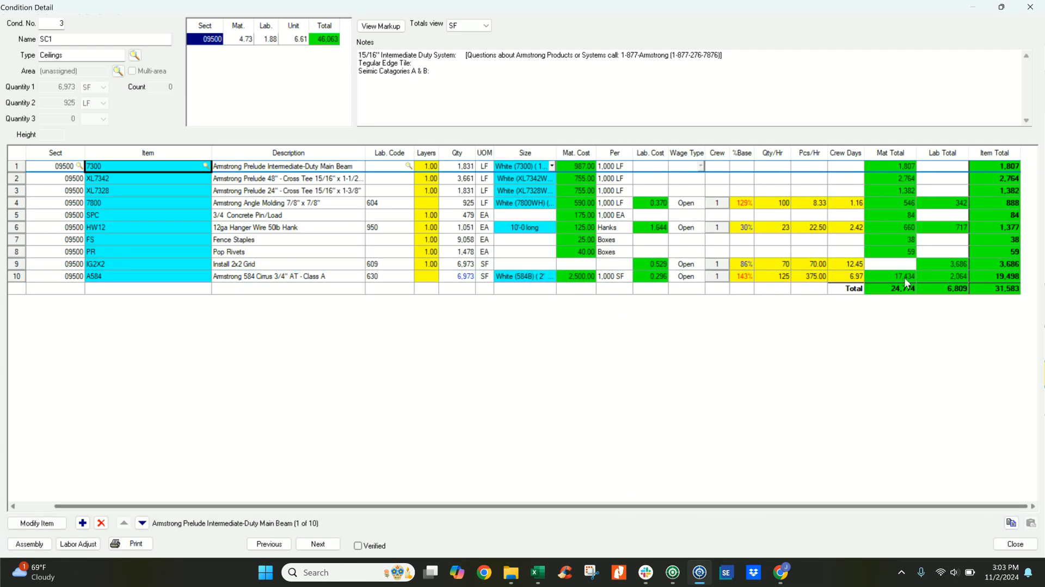
pyautogui.click(457, 364)
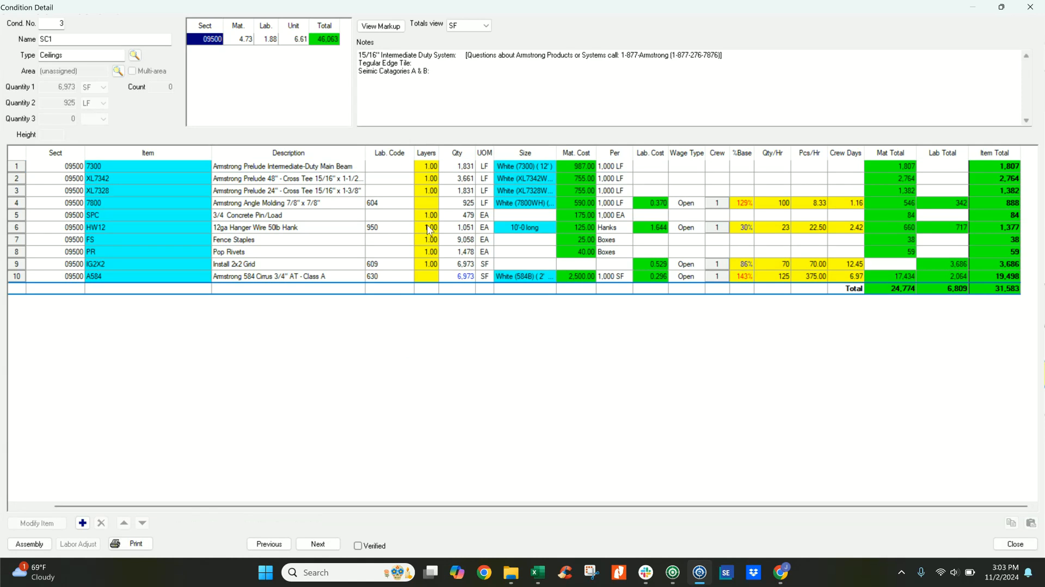
pyautogui.moveTo(510, 506); pyautogui.dragTo(474, 506)
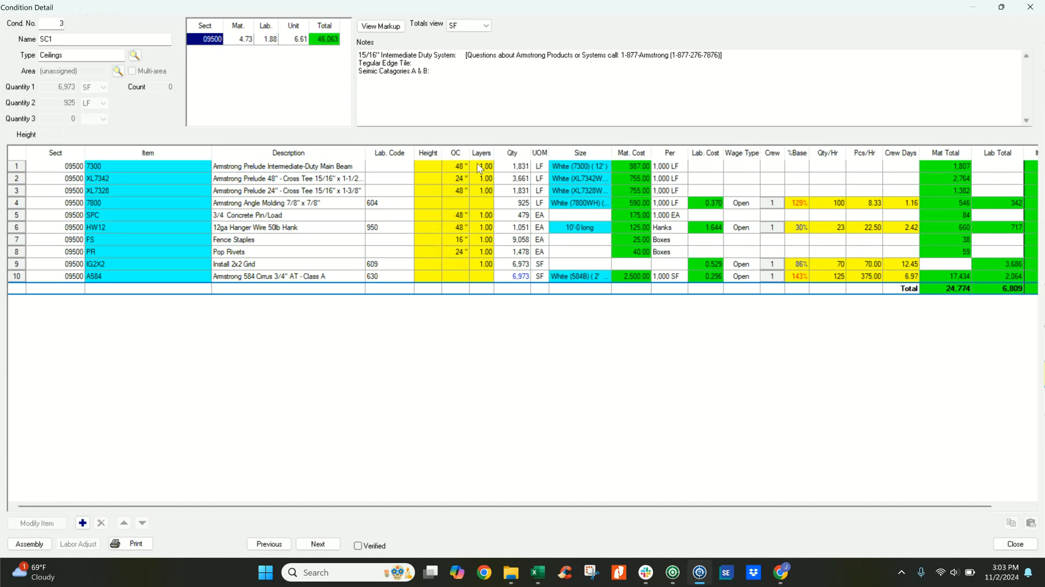
pyautogui.click(631, 168)
pyautogui.click(629, 182)
pyautogui.click(630, 192)
pyautogui.click(629, 214)
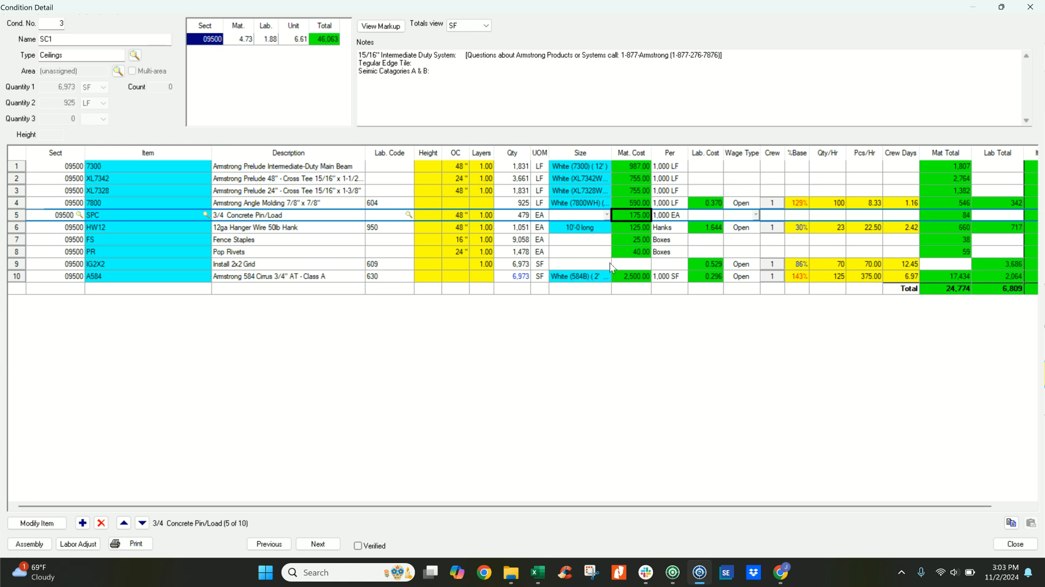
pyautogui.click(700, 207)
pyautogui.click(477, 228)
pyautogui.click(468, 265)
# Close the SC1 condition detail and view the bid's markup breakdown.
pyautogui.click(1015, 543)
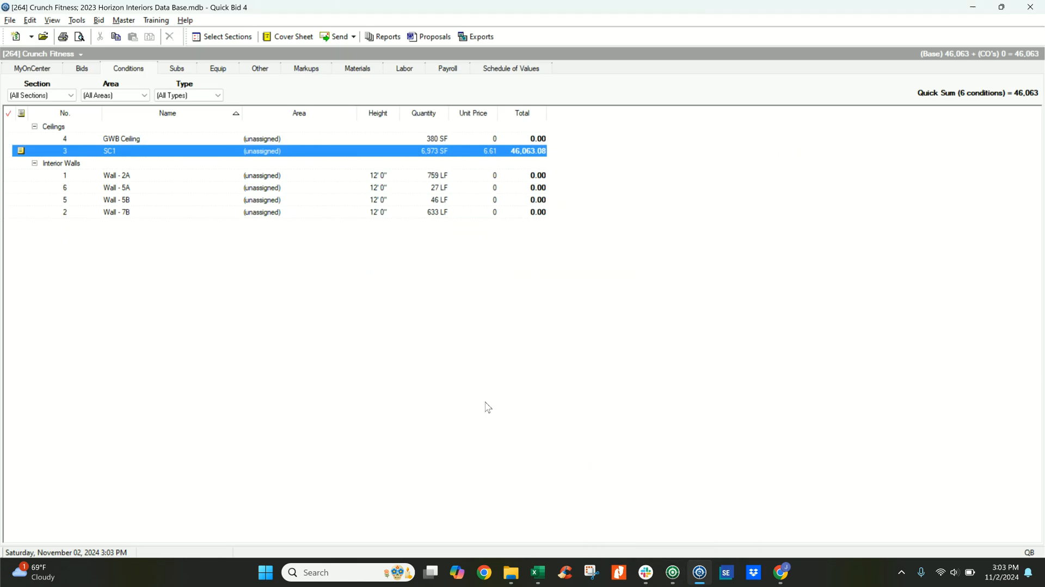
pyautogui.moveTo(677, 583)
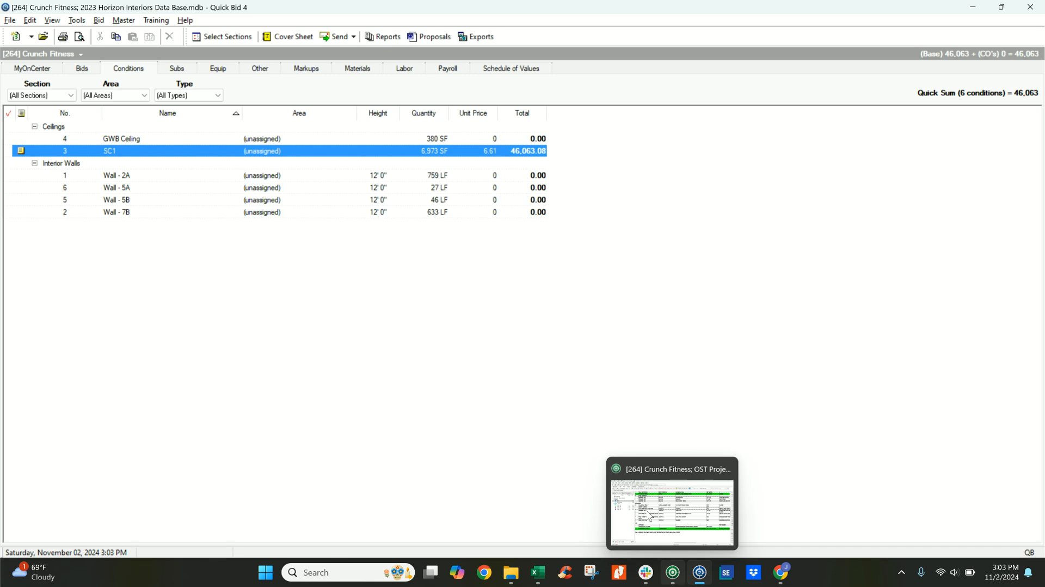
pyautogui.click(304, 69)
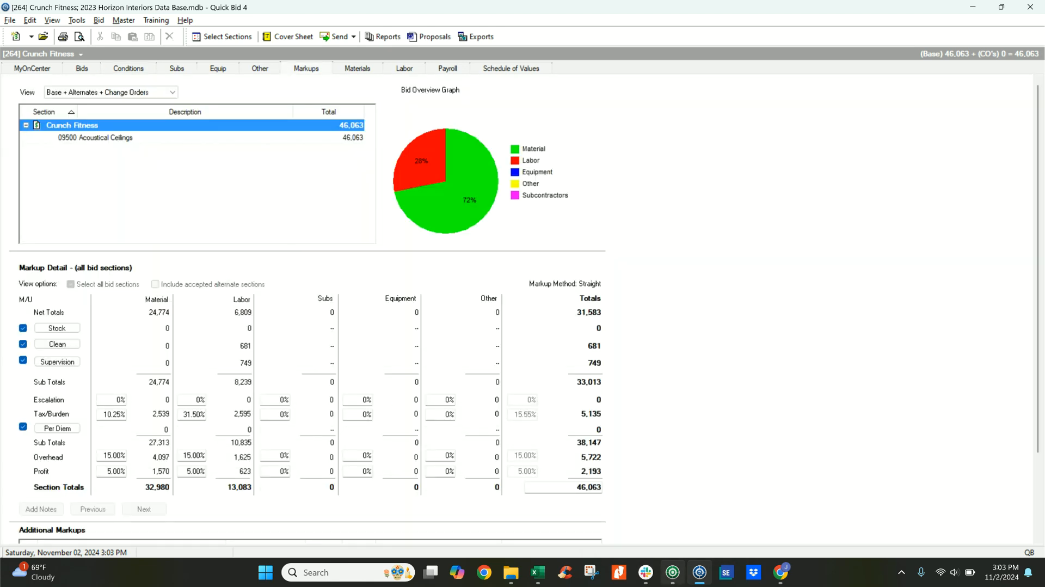
# Switch to On-Screen Takeoff and view the room schedule beside the interior finish schedule on the Finish Schedule page.
pyautogui.hotkey('alt', 'Tab')
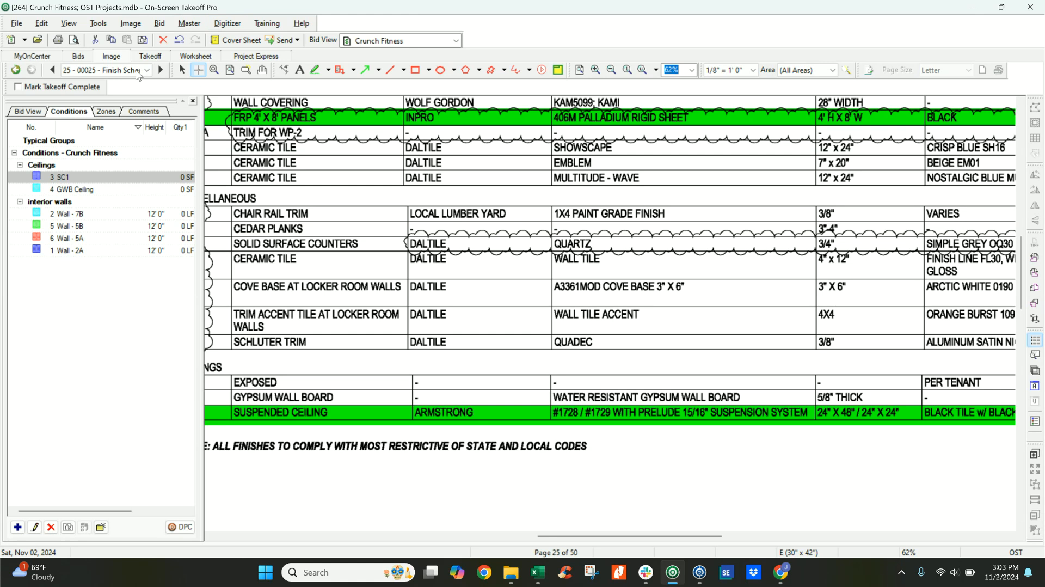
pyautogui.click(182, 69)
pyautogui.scroll(-3, 342, 307)
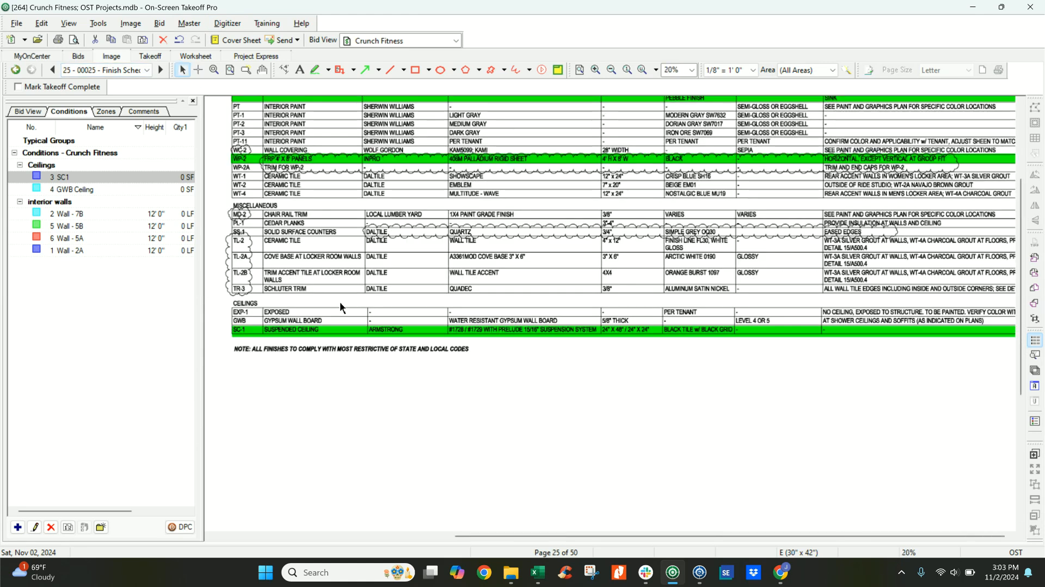
pyautogui.moveTo(328, 243); pyautogui.dragTo(682, 353, button='middle')
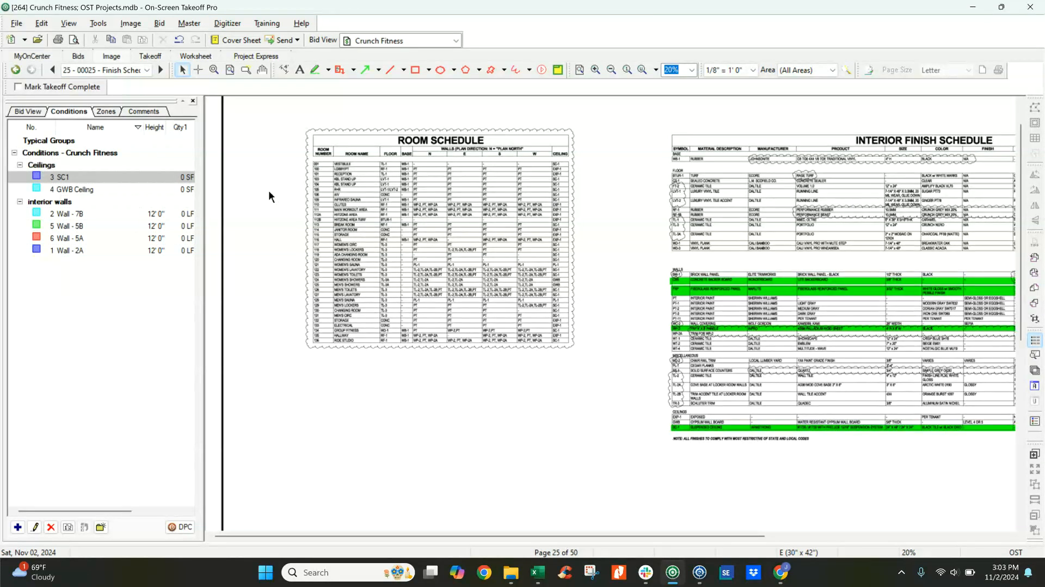